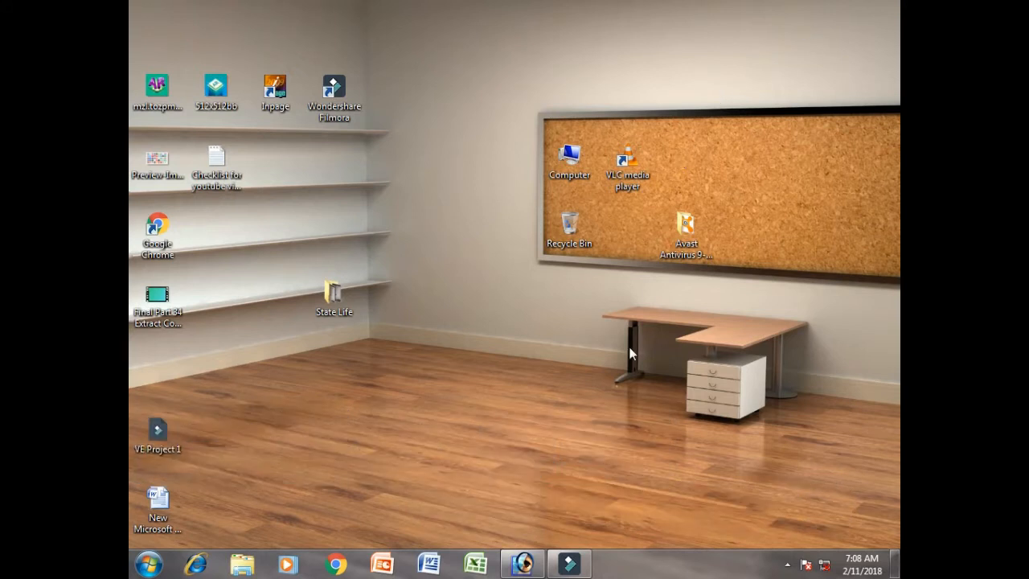
- Switch to Adobe Photoshop and look over the list of available filters
{"action": "left_click", "coordinate": [523, 562]}
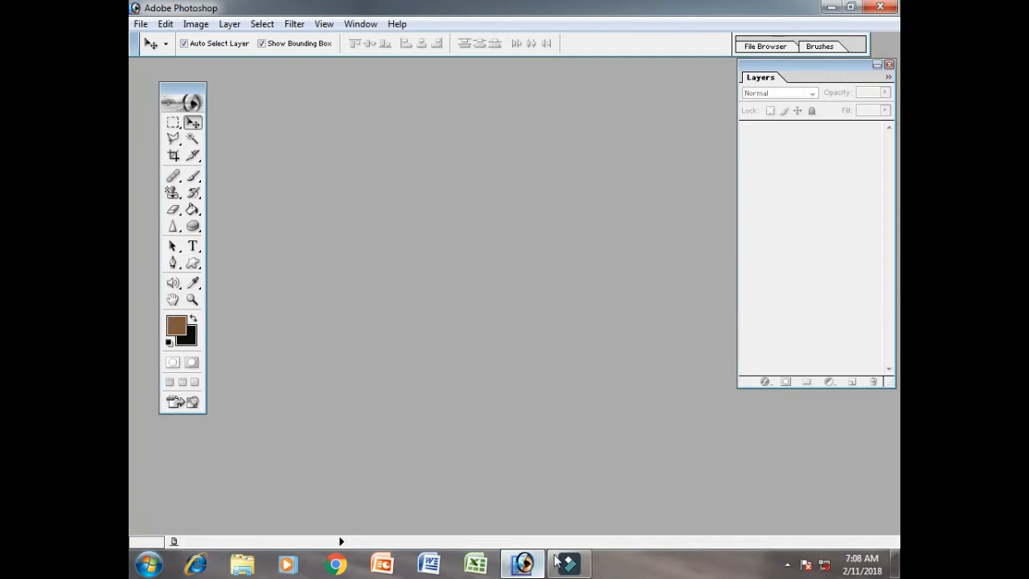
{"action": "left_click", "coordinate": [293, 24]}
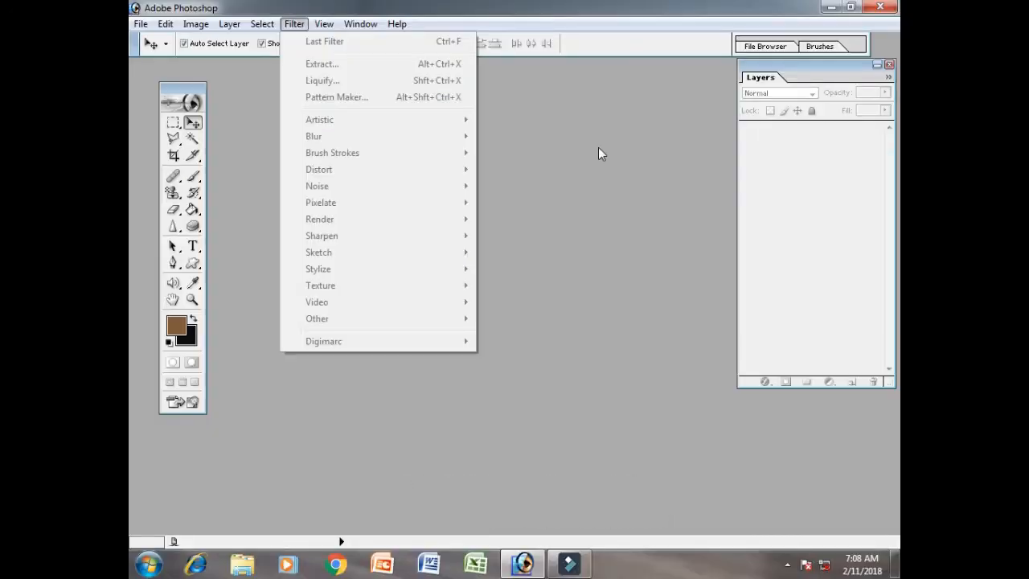
{"action": "left_click", "coordinate": [601, 149]}
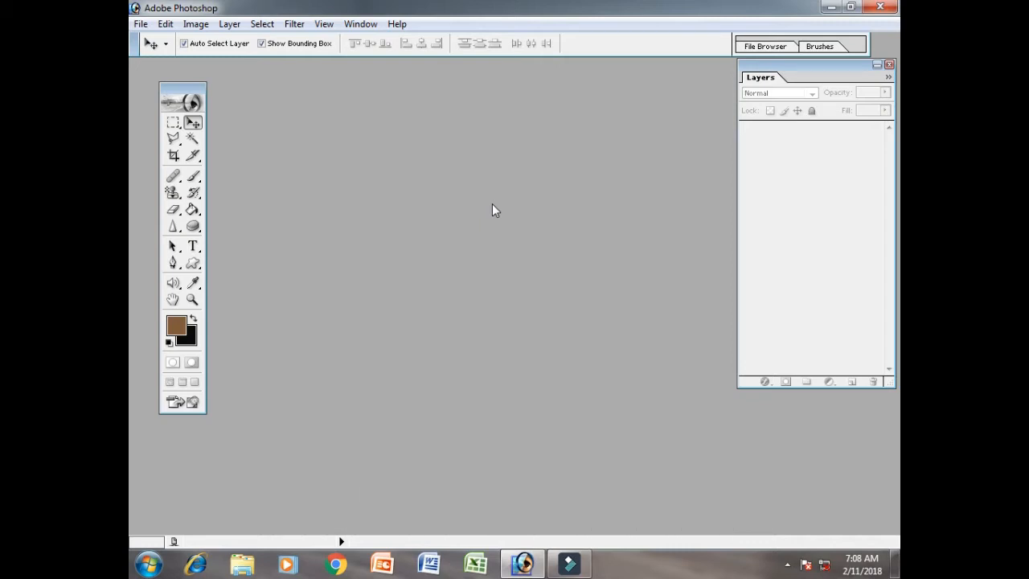
- Start opening an image and browse to the Samples folder in C:\Program Files (x86)\Adobe\Photoshop 7.0
{"action": "left_click", "coordinate": [139, 25]}
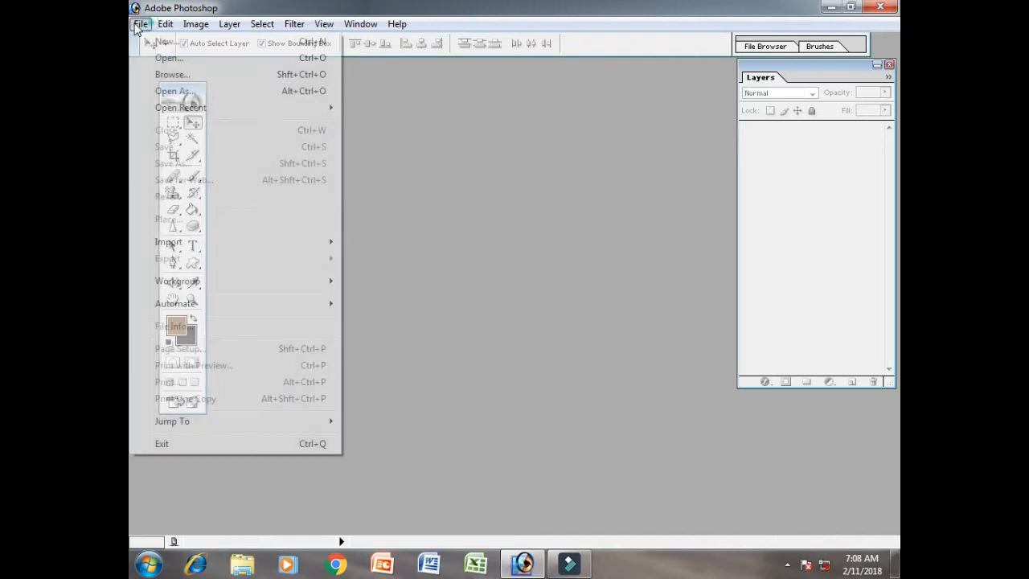
{"action": "mouse_move", "coordinate": [234, 117]}
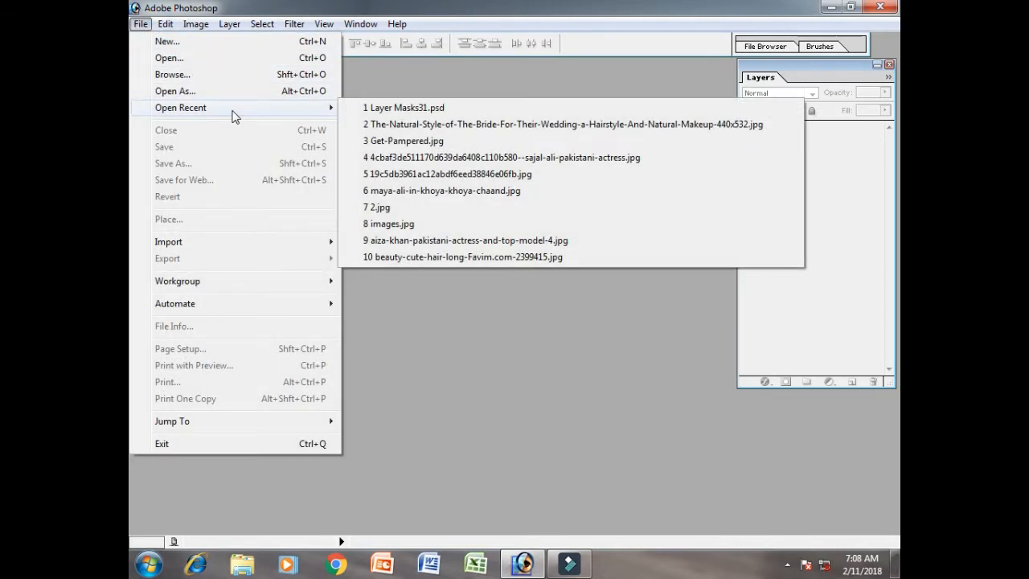
{"action": "left_click", "coordinate": [170, 60]}
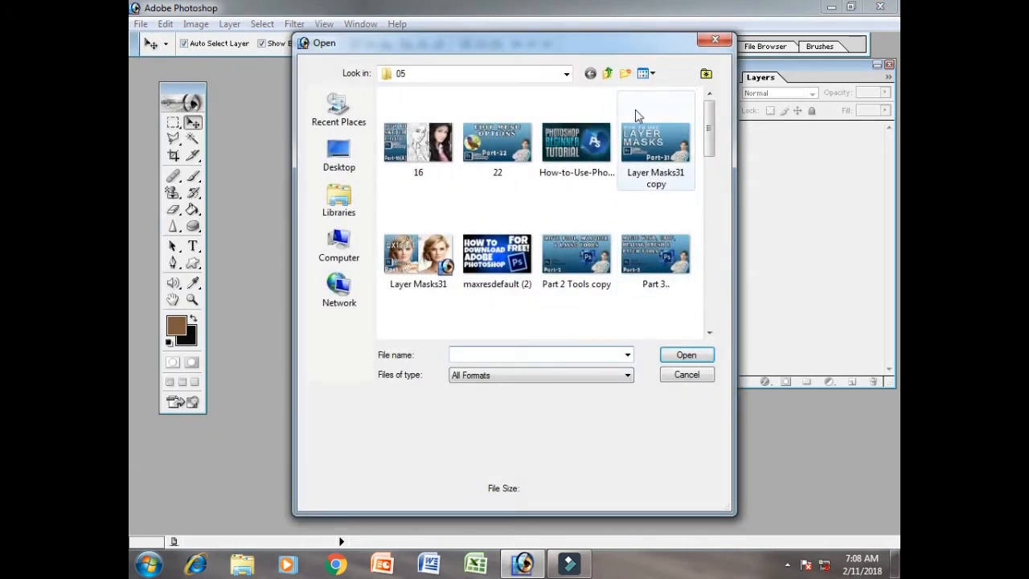
{"action": "left_click_drag", "start_coordinate": [709, 131], "coordinate": [708, 181]}
{"action": "left_click", "coordinate": [339, 241]}
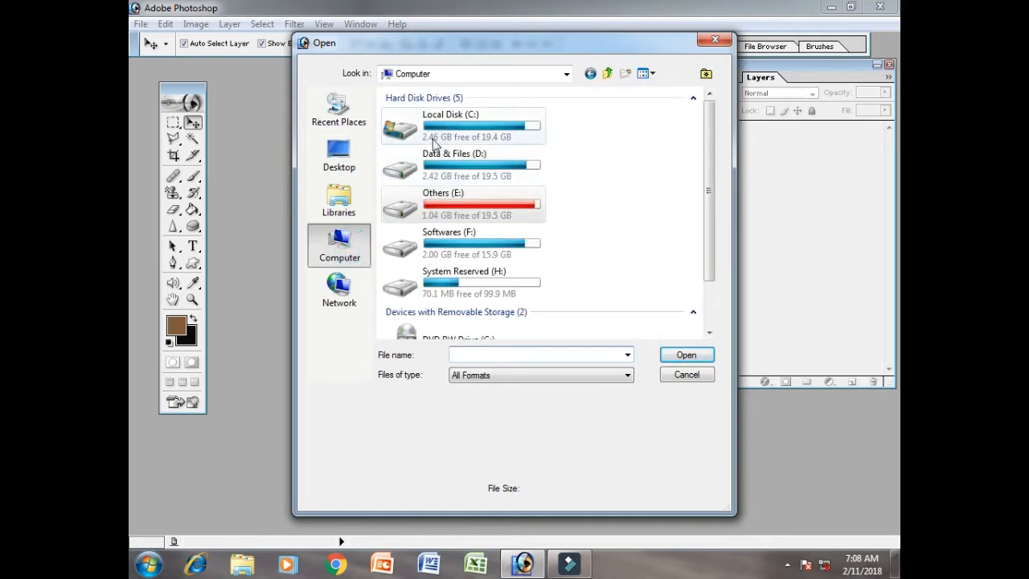
{"action": "double_click", "coordinate": [491, 129]}
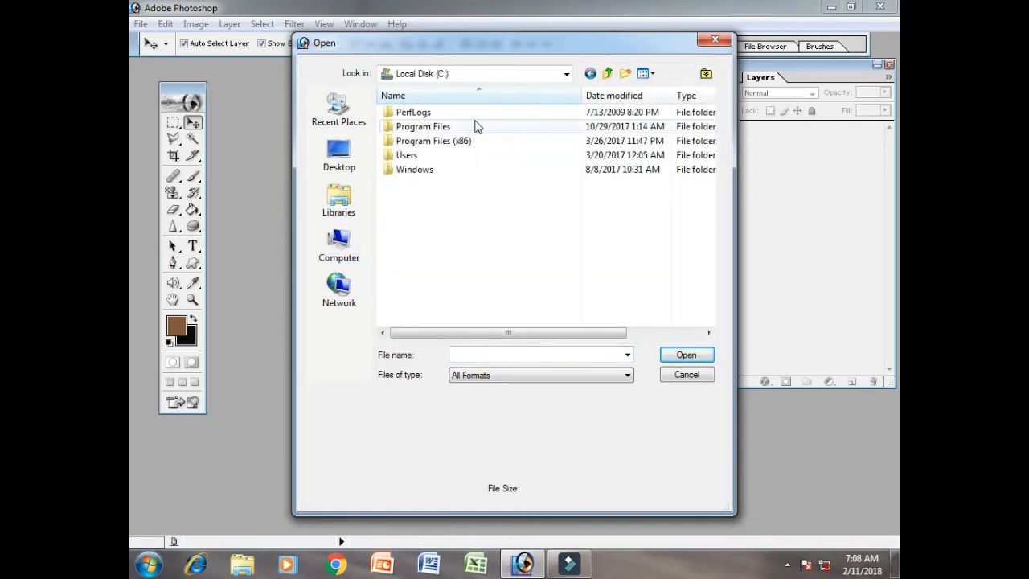
{"action": "double_click", "coordinate": [438, 141]}
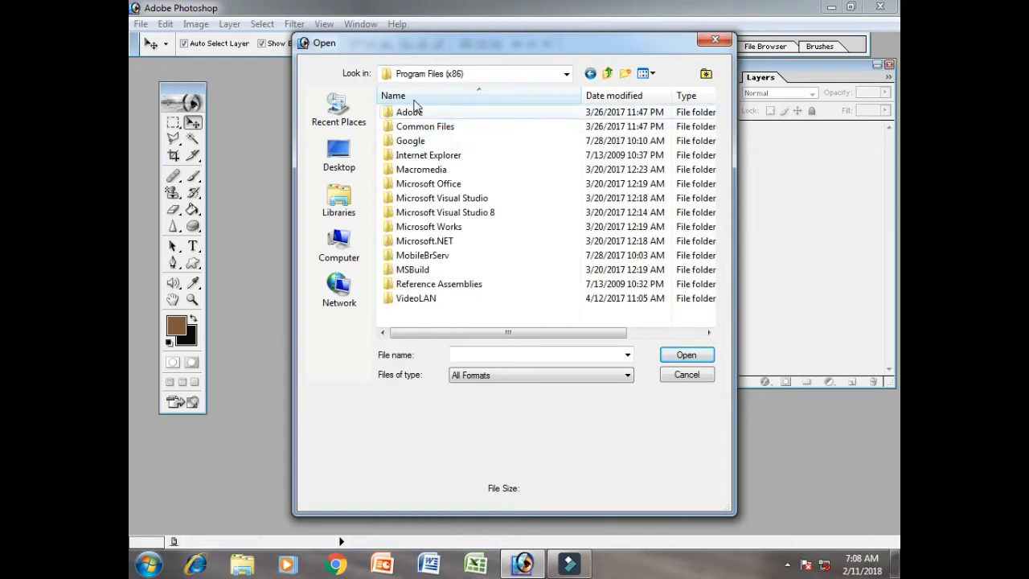
{"action": "double_click", "coordinate": [416, 113]}
{"action": "double_click", "coordinate": [416, 112]}
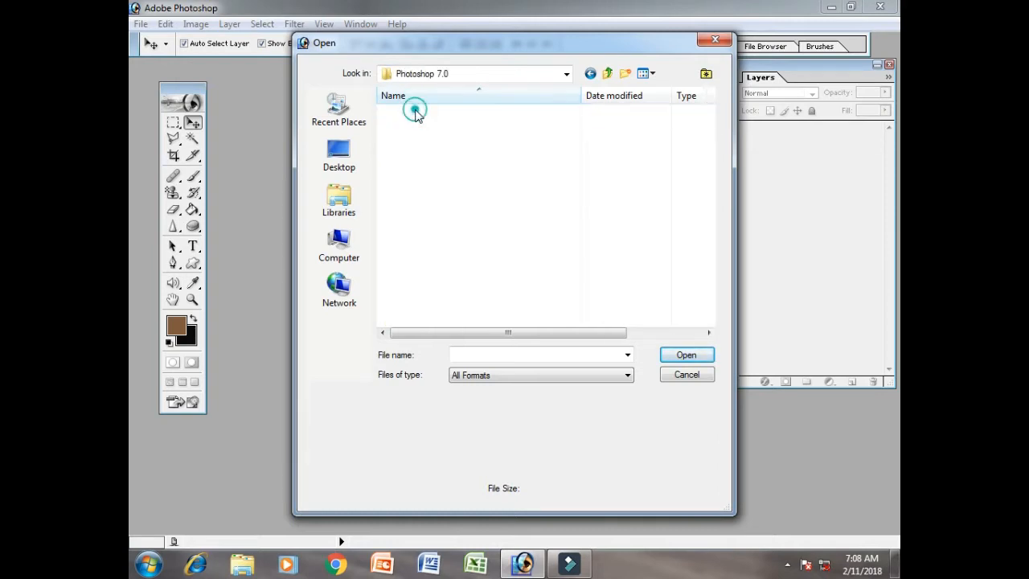
{"action": "double_click", "coordinate": [424, 199]}
- Open the Ducky sample image and move its window clear of the toolbox
{"action": "left_click", "coordinate": [685, 137]}
{"action": "left_click", "coordinate": [687, 356]}
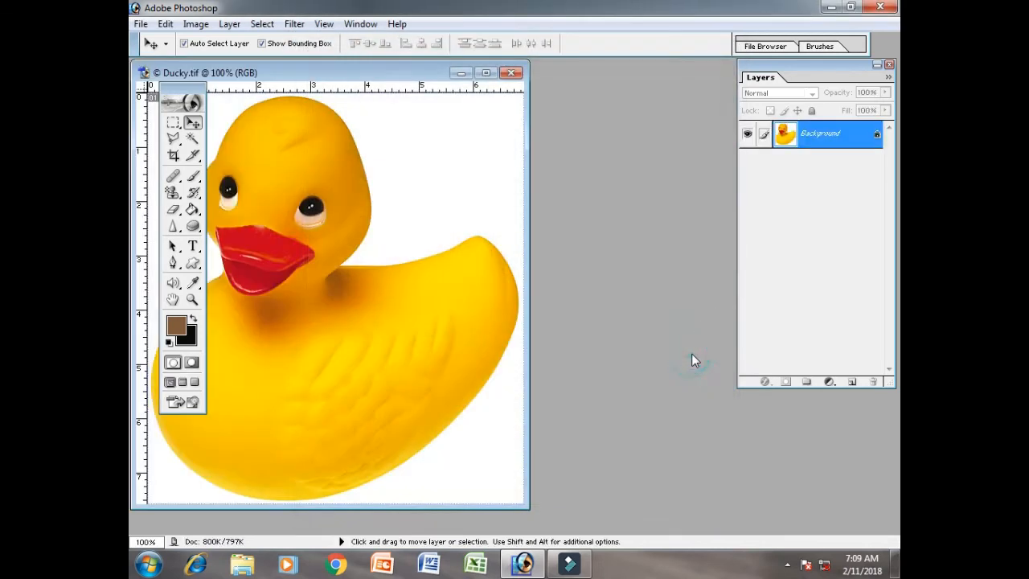
{"action": "left_click_drag", "start_coordinate": [309, 72], "coordinate": [416, 80]}
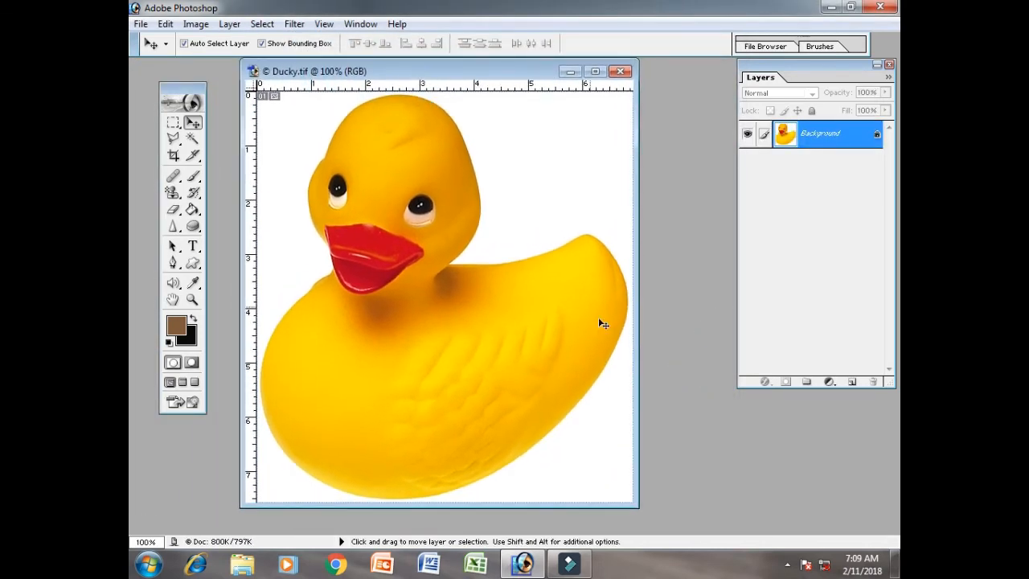
- Open the photo of the woman in white, 4cbaf3de511170d639da6408c110b580, from the YouTube Channel folder on drive E
{"action": "key", "text": "ctrl+o"}
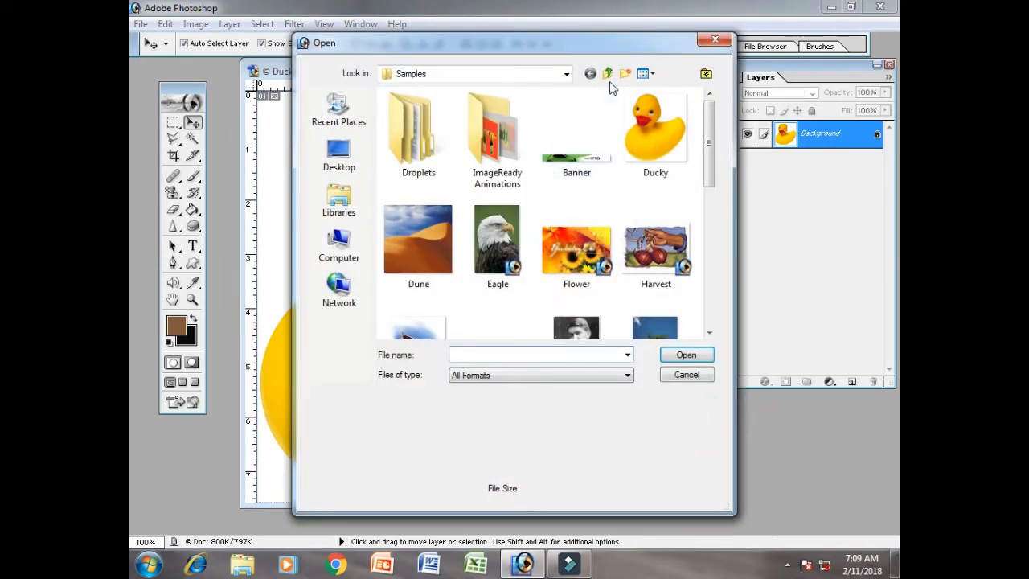
{"action": "left_click", "coordinate": [339, 241]}
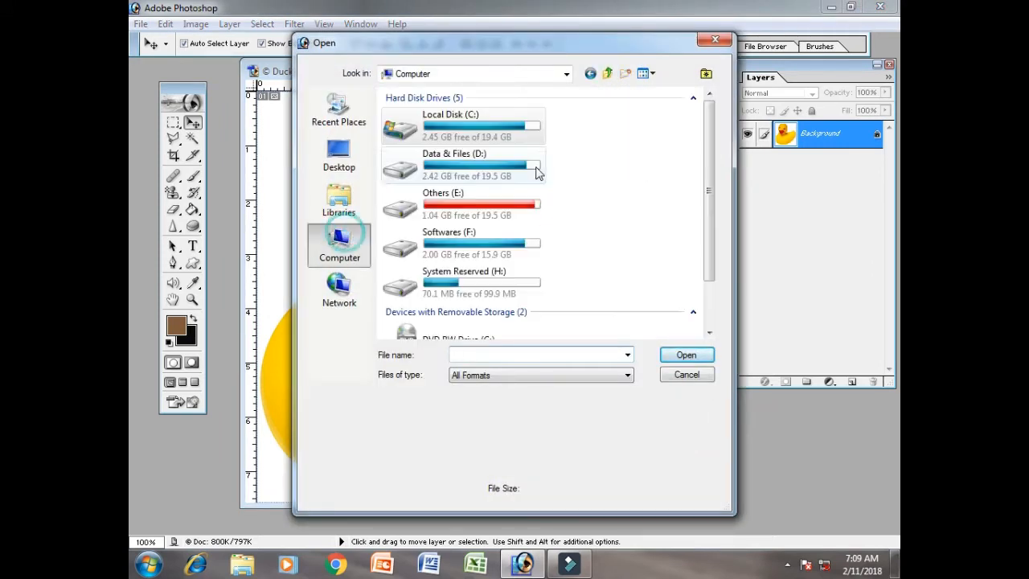
{"action": "double_click", "coordinate": [462, 211]}
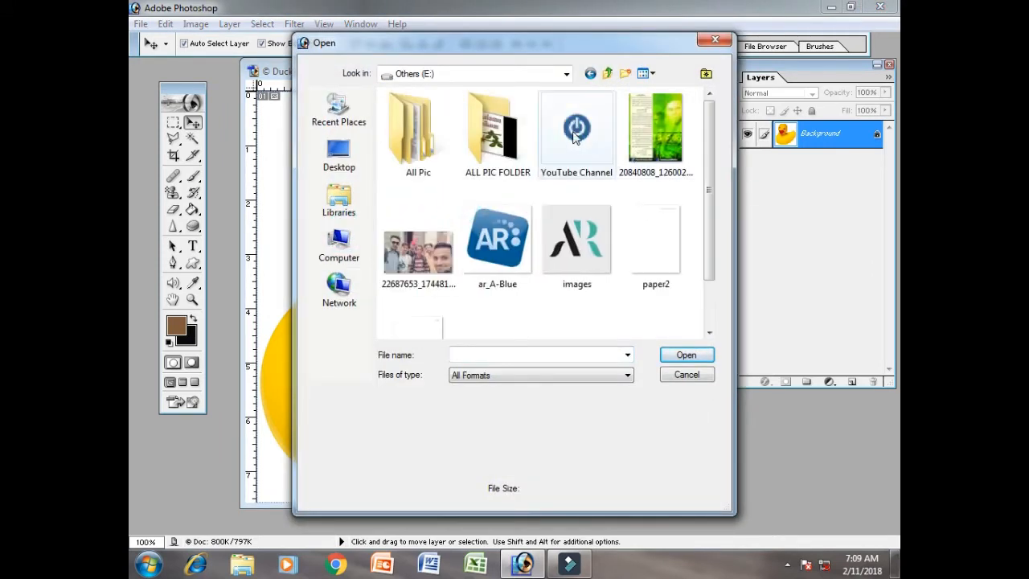
{"action": "double_click", "coordinate": [572, 135]}
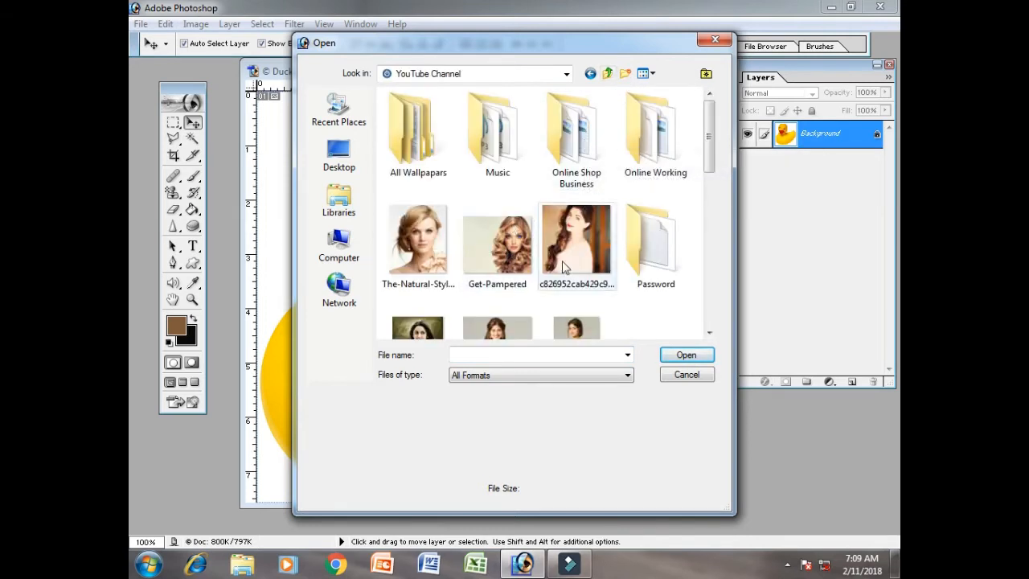
{"action": "left_click_drag", "start_coordinate": [708, 156], "coordinate": [706, 217]}
{"action": "left_click", "coordinate": [497, 133]}
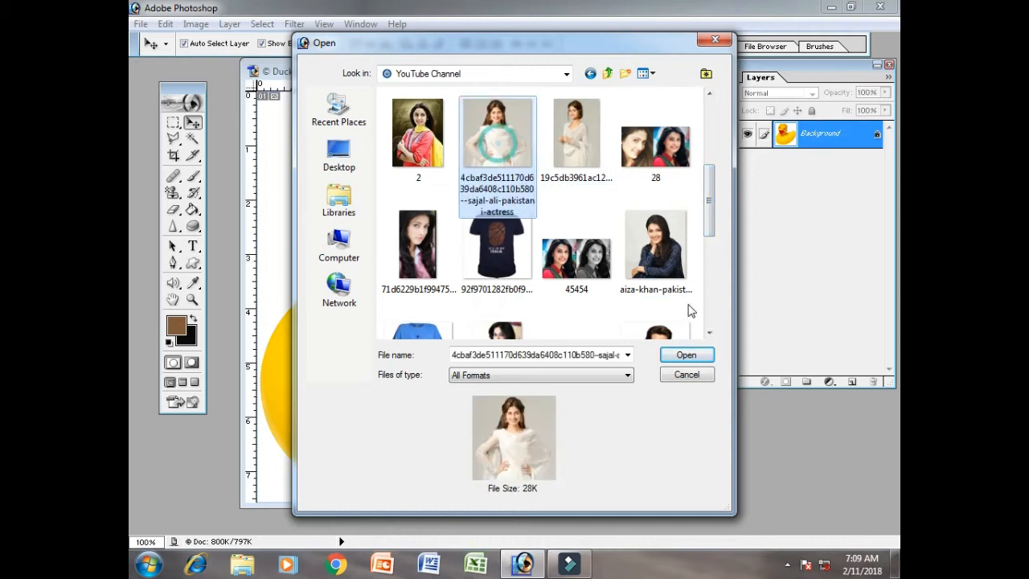
{"action": "left_click", "coordinate": [690, 352]}
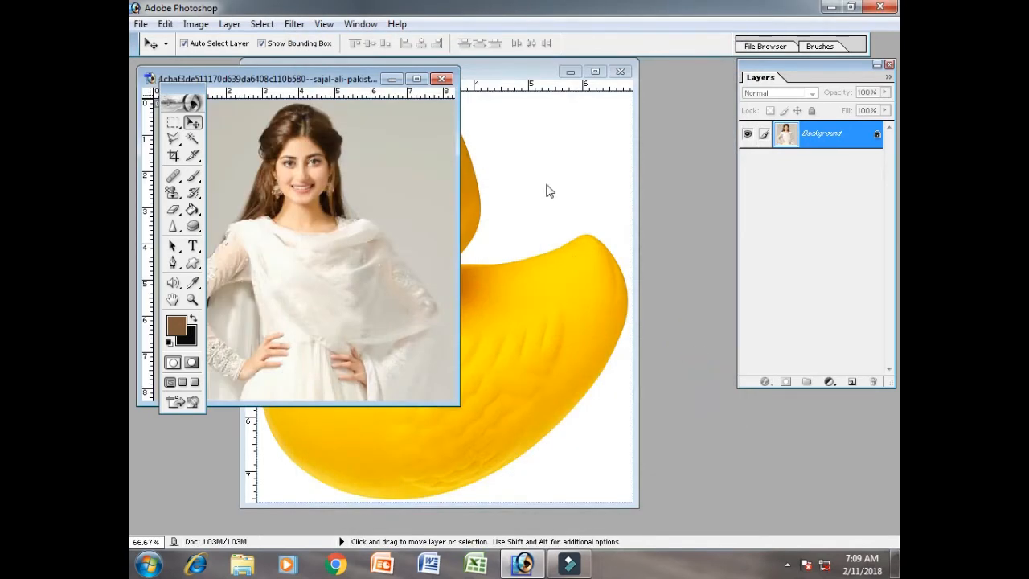
- Bring the Ducky.tif image to the front and open the Liquify filter on it
{"action": "left_click", "coordinate": [549, 190]}
{"action": "left_click_drag", "start_coordinate": [448, 75], "coordinate": [442, 75]}
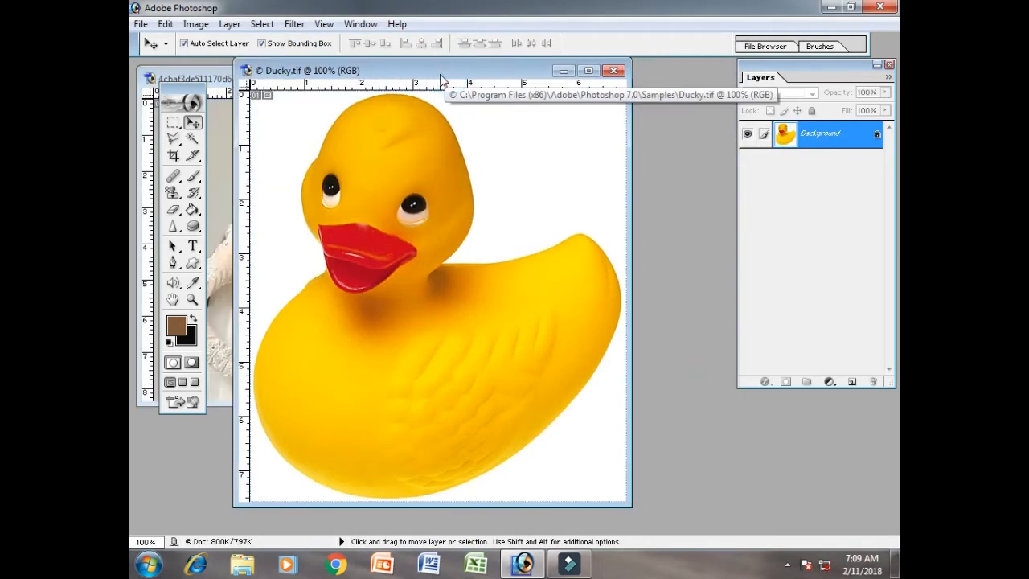
{"action": "left_click", "coordinate": [293, 24]}
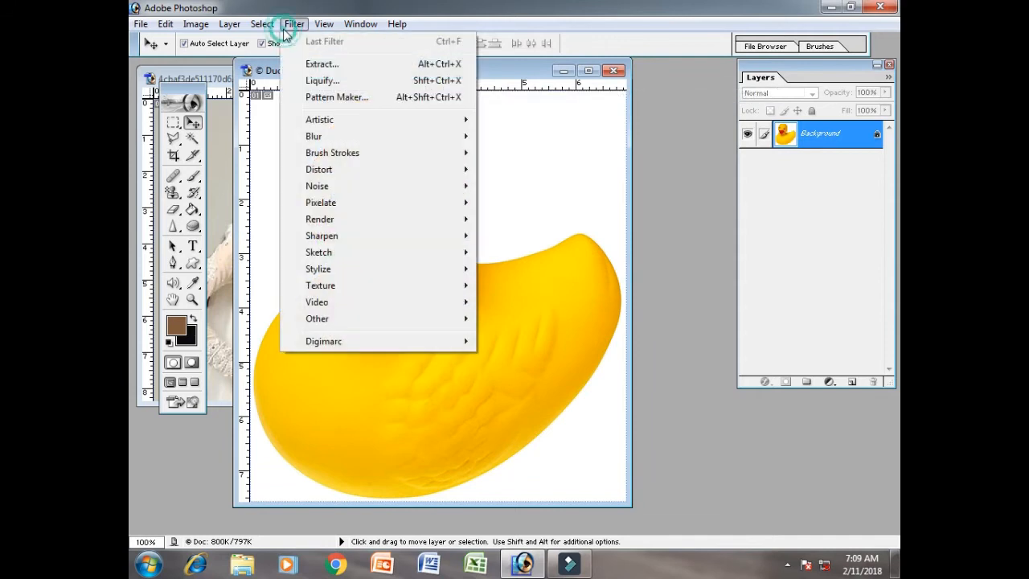
{"action": "left_click", "coordinate": [343, 78]}
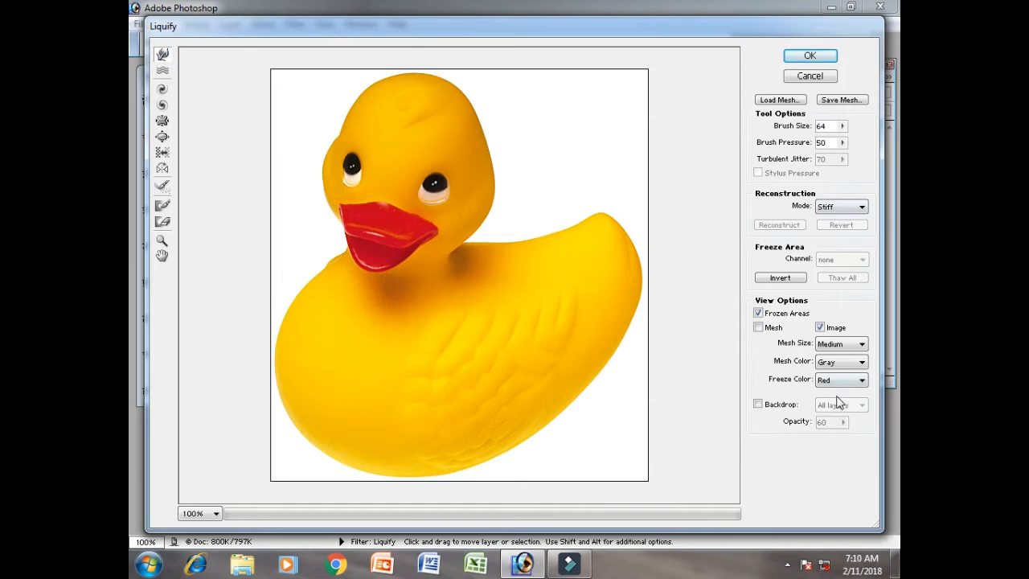
- Set the Liquify brush size to 97 and the brush pressure to 54
{"action": "left_click", "coordinate": [841, 126]}
{"action": "left_click_drag", "start_coordinate": [804, 142], "coordinate": [850, 147]}
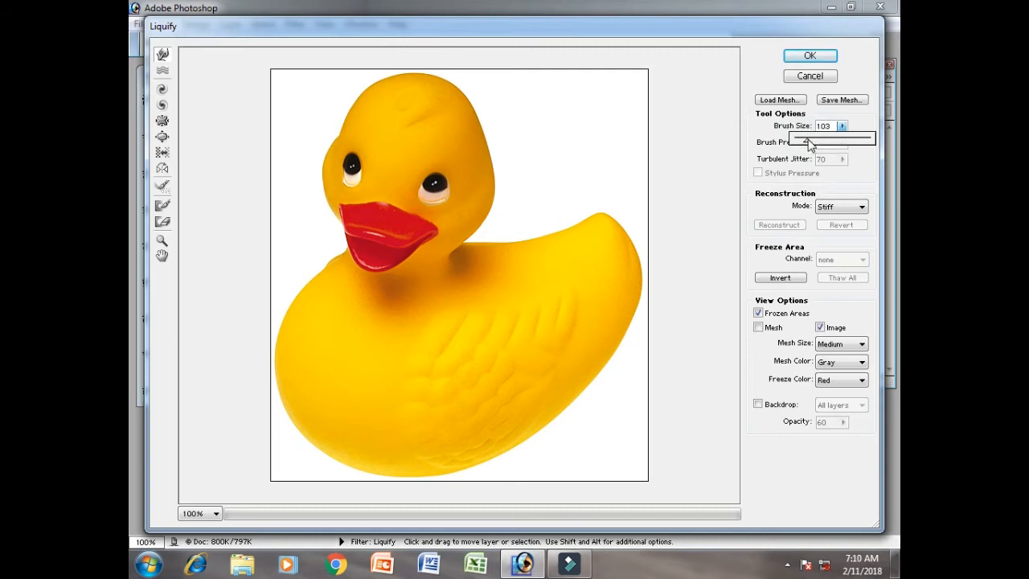
{"action": "left_click", "coordinate": [787, 134]}
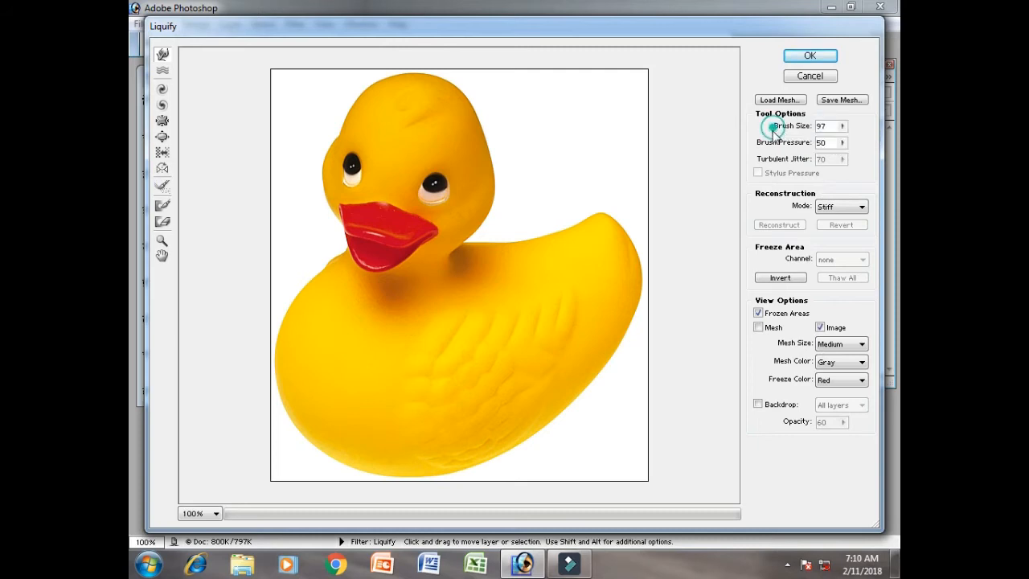
{"action": "left_click", "coordinate": [841, 143]}
{"action": "left_click_drag", "start_coordinate": [830, 157], "coordinate": [837, 158]}
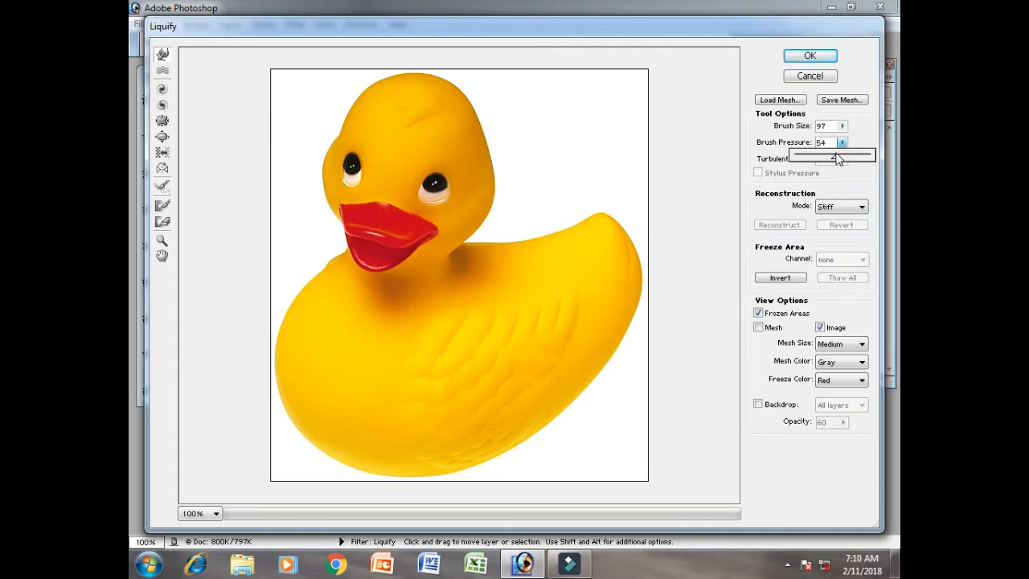
{"action": "left_click", "coordinate": [546, 27]}
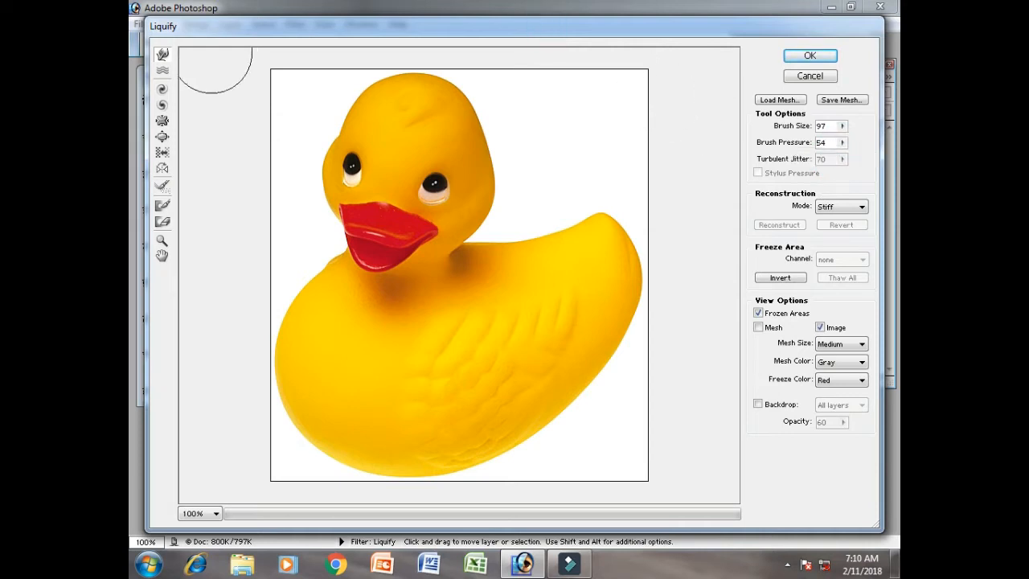
- With the Warp tool at brush size 55, pull four spikes outward from the edges of the duck's head
{"action": "left_click", "coordinate": [163, 54]}
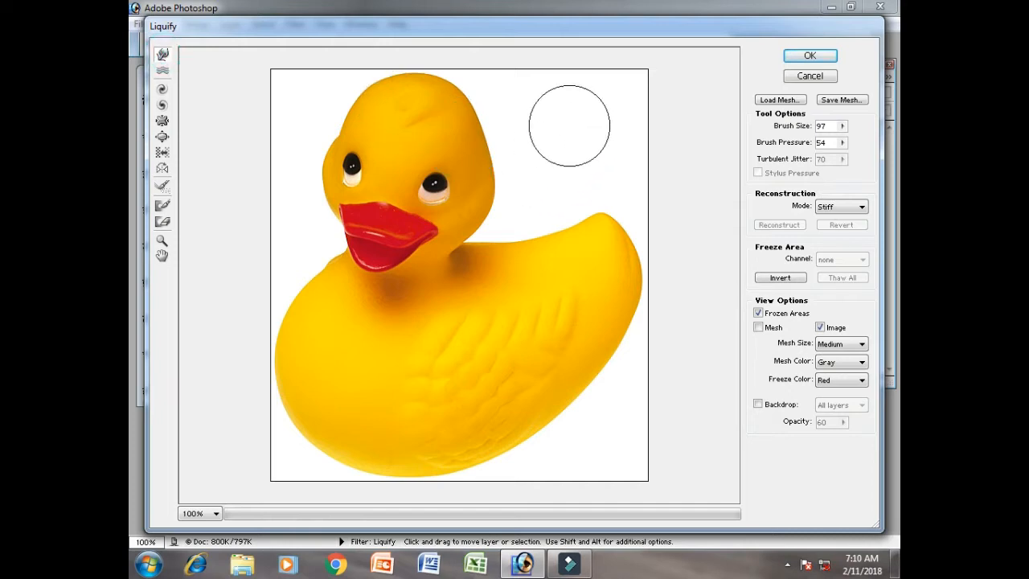
{"action": "left_click", "coordinate": [841, 126]}
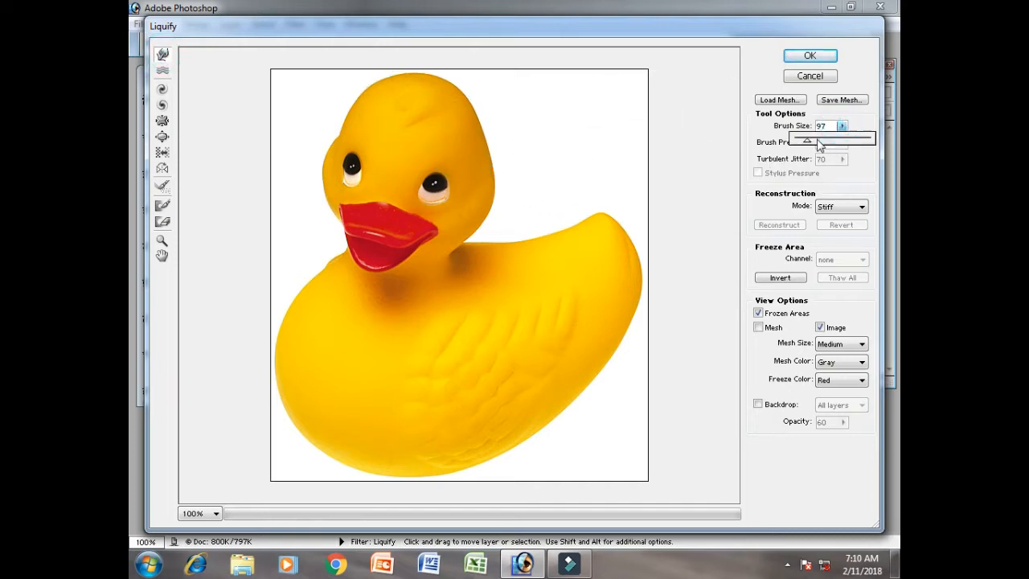
{"action": "mouse_move", "coordinate": [807, 143]}
{"action": "left_mouse_down"}
{"action": "mouse_move", "coordinate": [797, 143]}
{"action": "mouse_move", "coordinate": [806, 143]}
{"action": "left_mouse_up"}
{"action": "left_click_drag", "start_coordinate": [493, 175], "coordinate": [546, 137]}
{"action": "left_click_drag", "start_coordinate": [471, 115], "coordinate": [474, 80]}
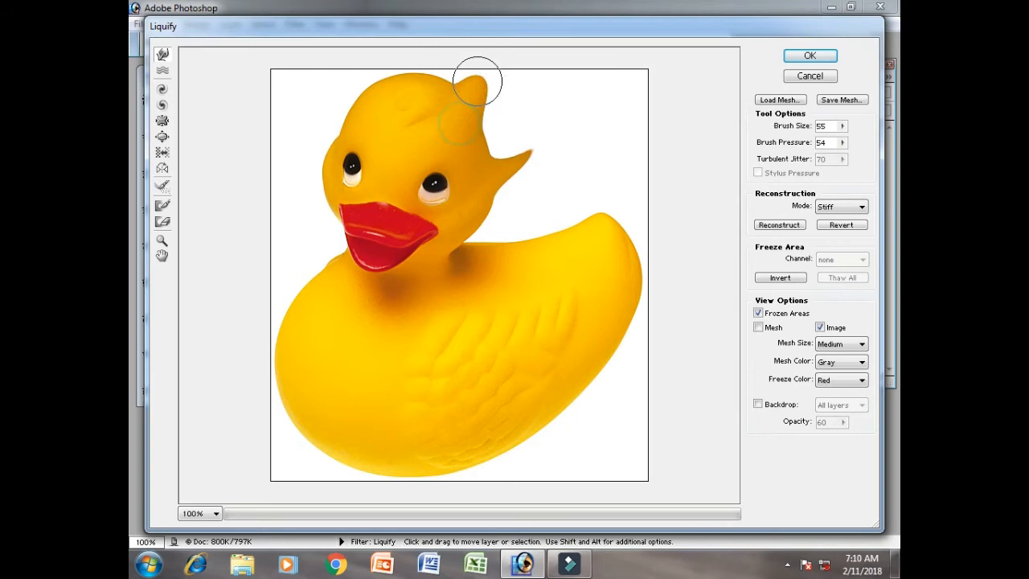
{"action": "left_click_drag", "start_coordinate": [388, 105], "coordinate": [303, 53]}
{"action": "mouse_move", "coordinate": [316, 162]}
{"action": "left_mouse_down"}
{"action": "mouse_move", "coordinate": [247, 165]}
{"action": "mouse_move", "coordinate": [281, 168]}
{"action": "left_mouse_up"}
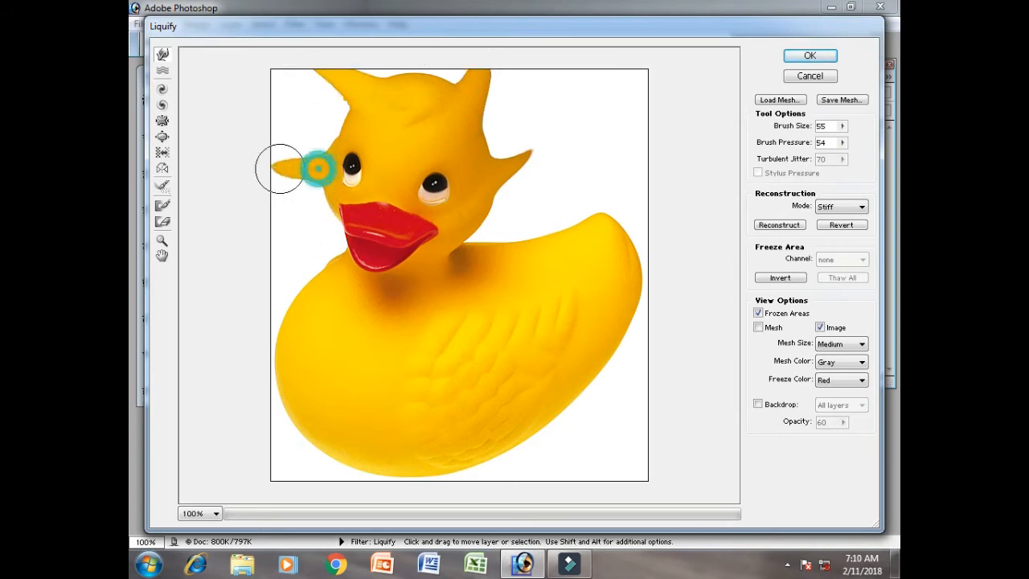
- Warp the duck's chest, belly and lower rear edge outward into a row of spikes
{"action": "left_click_drag", "start_coordinate": [328, 291], "coordinate": [262, 268]}
{"action": "left_click_drag", "start_coordinate": [299, 352], "coordinate": [247, 374]}
{"action": "left_click_drag", "start_coordinate": [333, 400], "coordinate": [268, 488]}
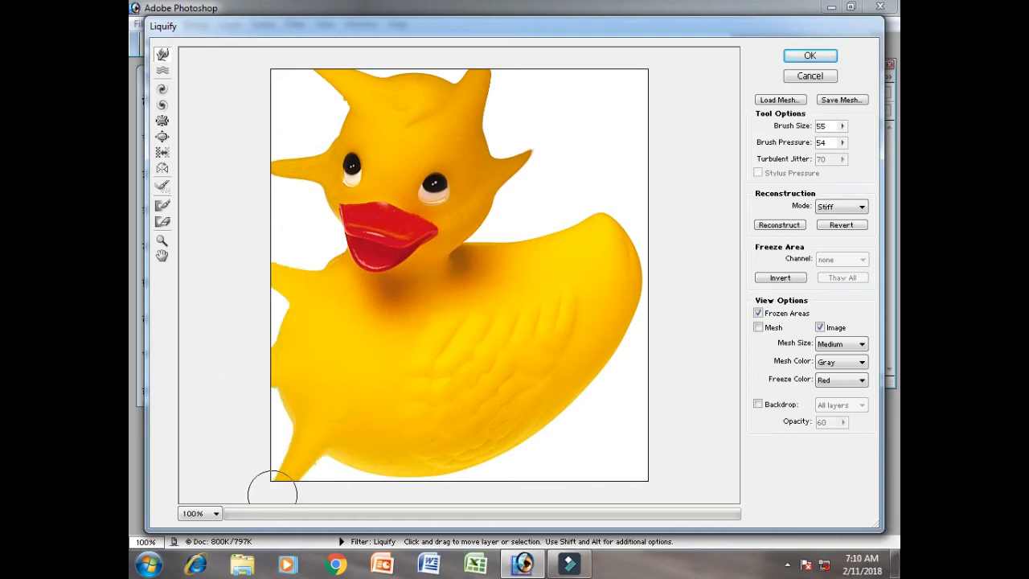
{"action": "left_click_drag", "start_coordinate": [379, 441], "coordinate": [378, 444]}
{"action": "left_click_drag", "start_coordinate": [445, 446], "coordinate": [510, 478]}
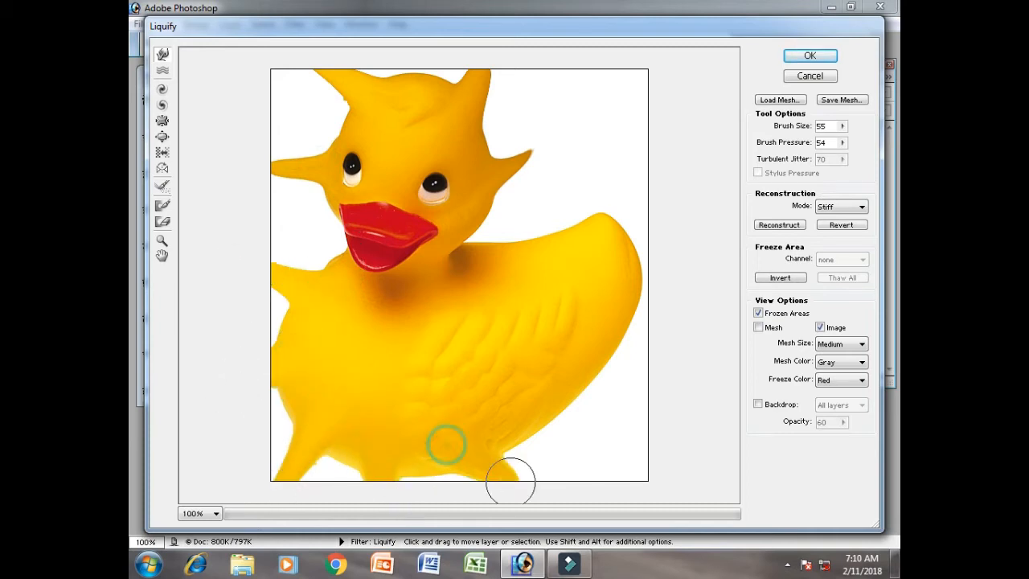
{"action": "mouse_move", "coordinate": [593, 431]}
{"action": "left_mouse_down"}
{"action": "mouse_move", "coordinate": [551, 418]}
{"action": "mouse_move", "coordinate": [567, 406]}
{"action": "mouse_move", "coordinate": [553, 396]}
{"action": "mouse_move", "coordinate": [584, 387]}
{"action": "mouse_move", "coordinate": [574, 381]}
{"action": "mouse_move", "coordinate": [620, 346]}
{"action": "mouse_move", "coordinate": [616, 361]}
{"action": "left_mouse_up"}
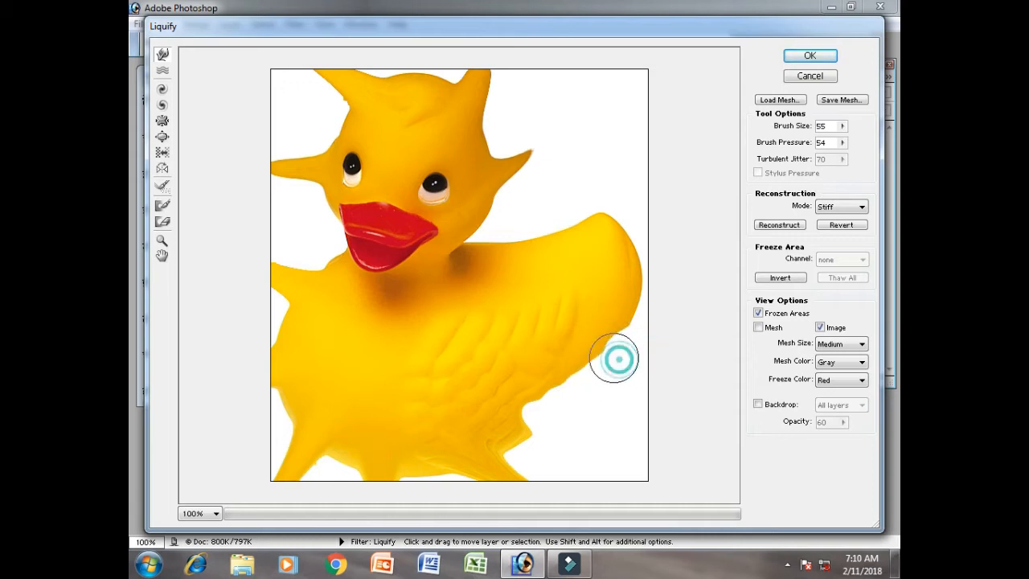
- Warp the duck's tail, back and rear edge into spikes, and pull out the back of its head and neck
{"action": "left_click_drag", "start_coordinate": [609, 253], "coordinate": [598, 135]}
{"action": "left_click_drag", "start_coordinate": [595, 270], "coordinate": [693, 271]}
{"action": "left_click_drag", "start_coordinate": [532, 248], "coordinate": [528, 206]}
{"action": "left_click_drag", "start_coordinate": [565, 334], "coordinate": [623, 371]}
{"action": "left_click_drag", "start_coordinate": [531, 354], "coordinate": [561, 394]}
{"action": "left_click_drag", "start_coordinate": [606, 309], "coordinate": [634, 311]}
{"action": "left_click_drag", "start_coordinate": [619, 255], "coordinate": [640, 211]}
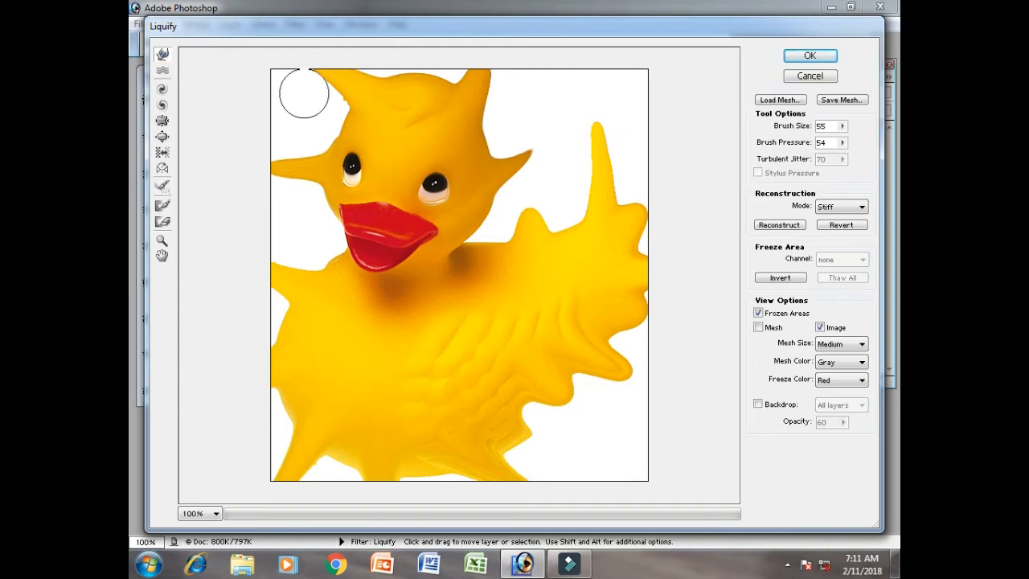
{"action": "left_click_drag", "start_coordinate": [472, 139], "coordinate": [524, 126]}
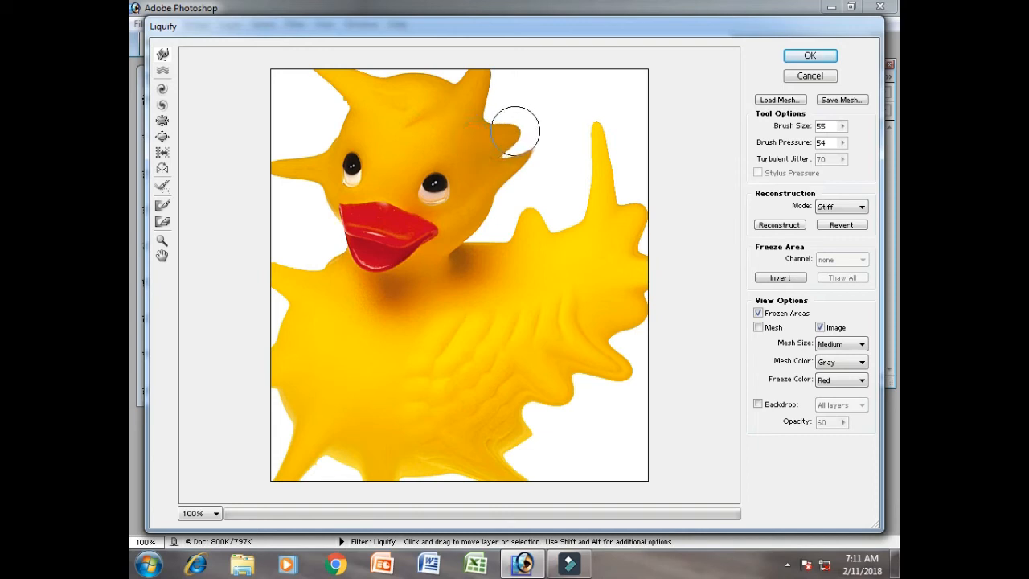
{"action": "left_click_drag", "start_coordinate": [453, 222], "coordinate": [482, 243]}
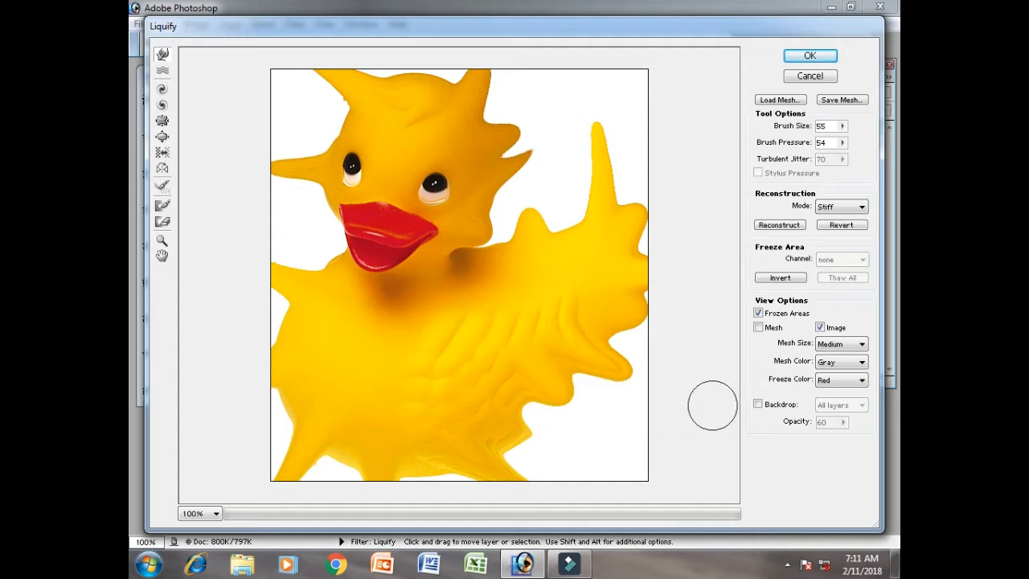
- Revert the warping and distort the duck's face, chest, wing and outer edges with the Turbulence tool at brush size 55
{"action": "left_click", "coordinate": [840, 225]}
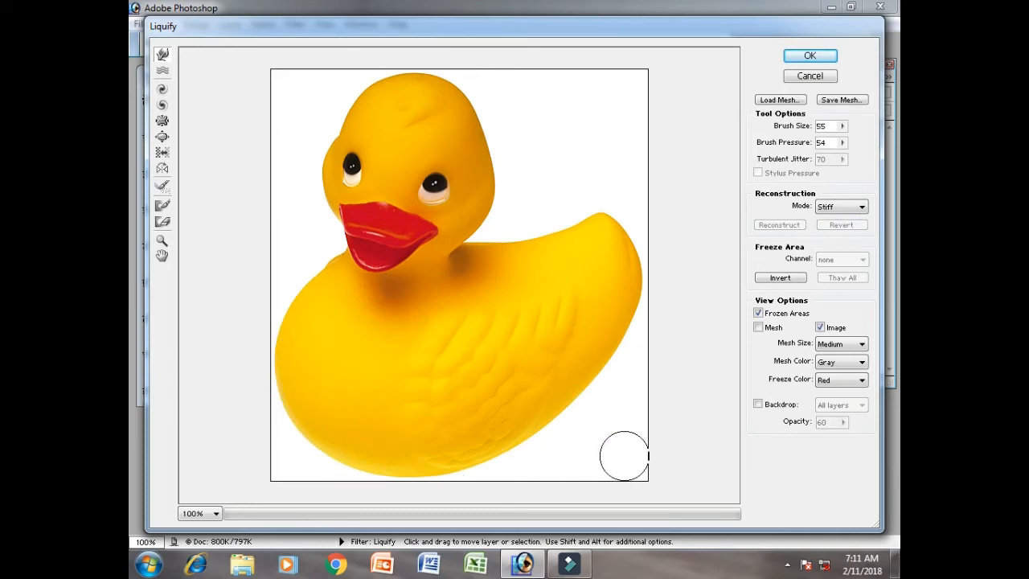
{"action": "left_click", "coordinate": [162, 71]}
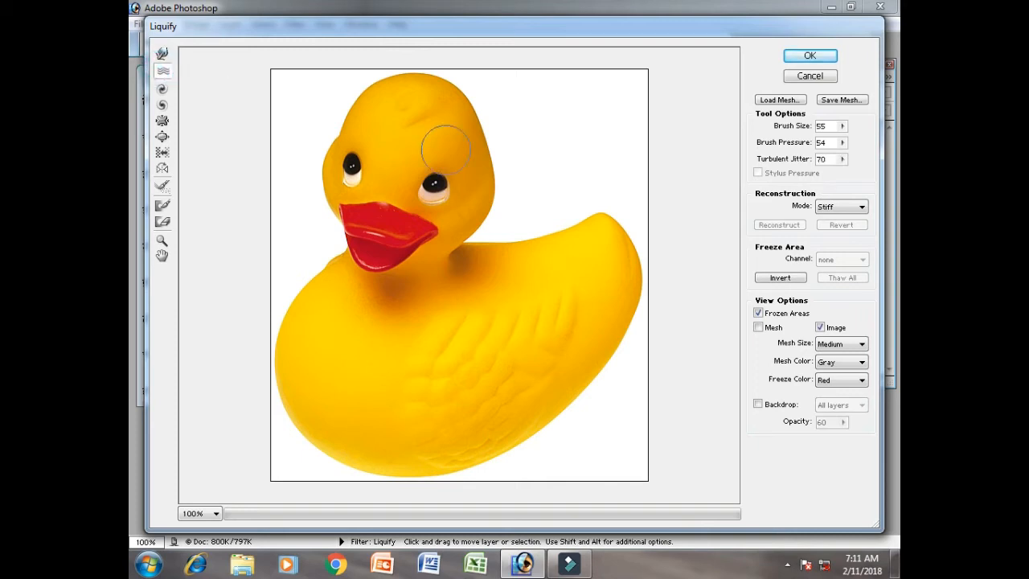
{"action": "mouse_move", "coordinate": [464, 183]}
{"action": "left_mouse_down"}
{"action": "mouse_move", "coordinate": [336, 170]}
{"action": "mouse_move", "coordinate": [326, 152]}
{"action": "mouse_move", "coordinate": [436, 121]}
{"action": "mouse_move", "coordinate": [464, 209]}
{"action": "mouse_move", "coordinate": [377, 321]}
{"action": "left_mouse_up"}
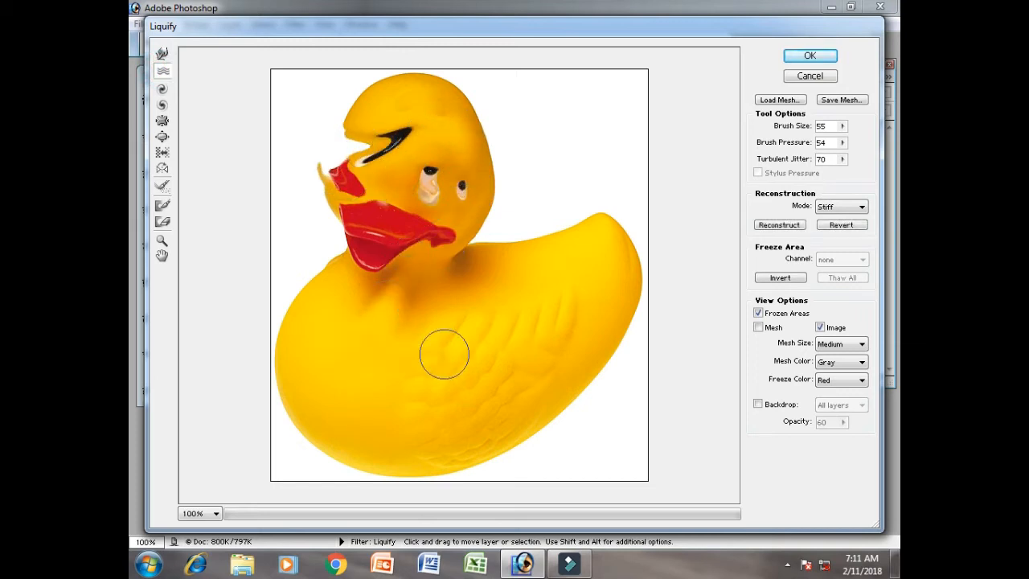
{"action": "mouse_move", "coordinate": [628, 321]}
{"action": "left_mouse_down"}
{"action": "mouse_move", "coordinate": [573, 418]}
{"action": "mouse_move", "coordinate": [523, 434]}
{"action": "mouse_move", "coordinate": [500, 460]}
{"action": "mouse_move", "coordinate": [394, 474]}
{"action": "mouse_move", "coordinate": [316, 432]}
{"action": "mouse_move", "coordinate": [316, 381]}
{"action": "mouse_move", "coordinate": [286, 314]}
{"action": "mouse_move", "coordinate": [345, 251]}
{"action": "mouse_move", "coordinate": [331, 233]}
{"action": "mouse_move", "coordinate": [352, 230]}
{"action": "mouse_move", "coordinate": [336, 178]}
{"action": "mouse_move", "coordinate": [375, 94]}
{"action": "left_mouse_up"}
{"action": "mouse_move", "coordinate": [413, 124]}
{"action": "left_mouse_down"}
{"action": "mouse_move", "coordinate": [502, 145]}
{"action": "mouse_move", "coordinate": [469, 219]}
{"action": "mouse_move", "coordinate": [530, 223]}
{"action": "left_mouse_up"}
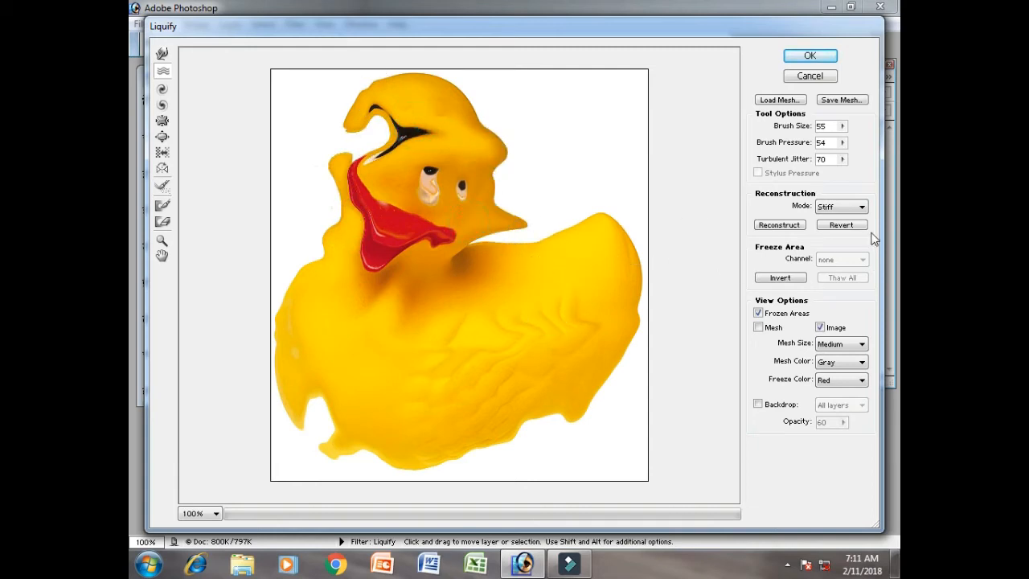
- Revert the turbulence and twirl the duck's eyes, beak and wing with the Twirl Clockwise tool at brush size 55
{"action": "left_click", "coordinate": [841, 225]}
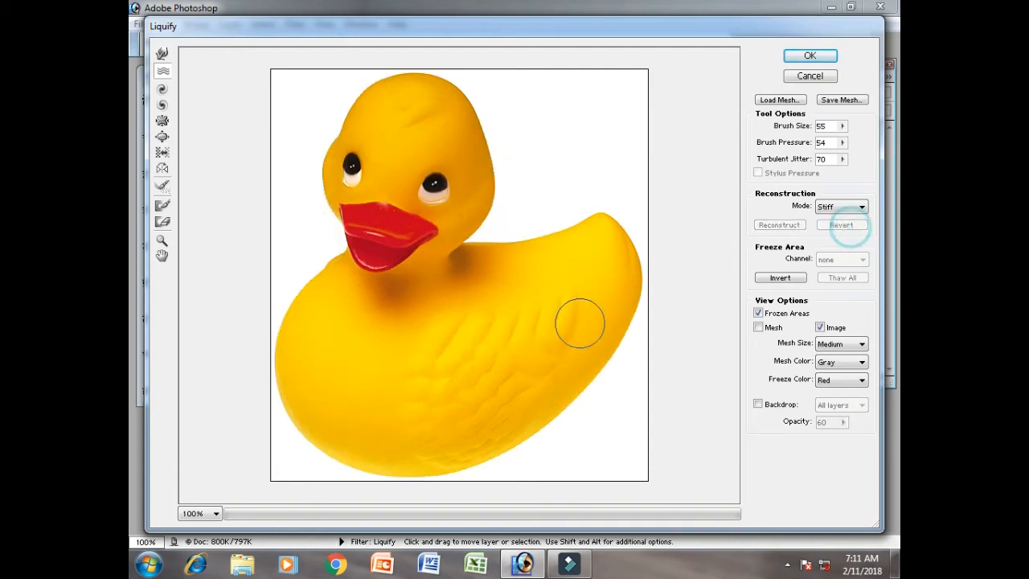
{"action": "left_click", "coordinate": [161, 92]}
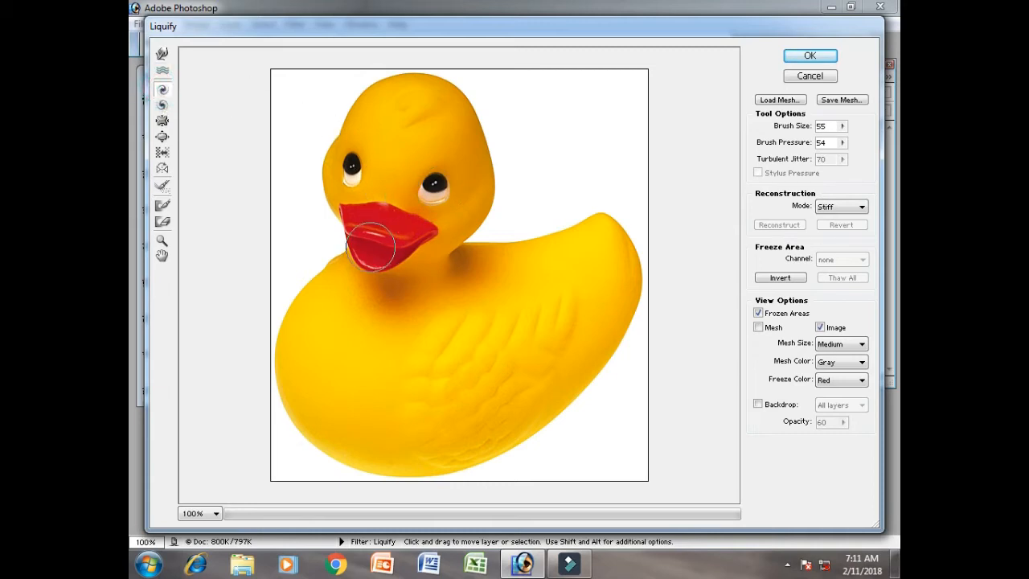
{"action": "left_click_drag", "start_coordinate": [369, 251], "coordinate": [369, 251]}
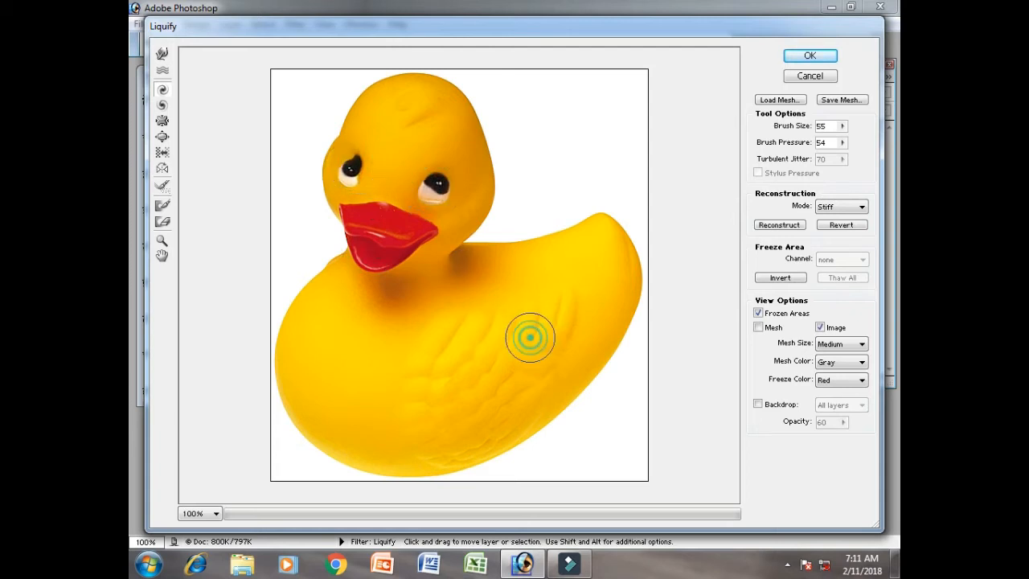
- Set the brush size to 236 and twirl the duck's wing, beak, eyes, neck and belly clockwise
{"action": "left_click", "coordinate": [841, 127]}
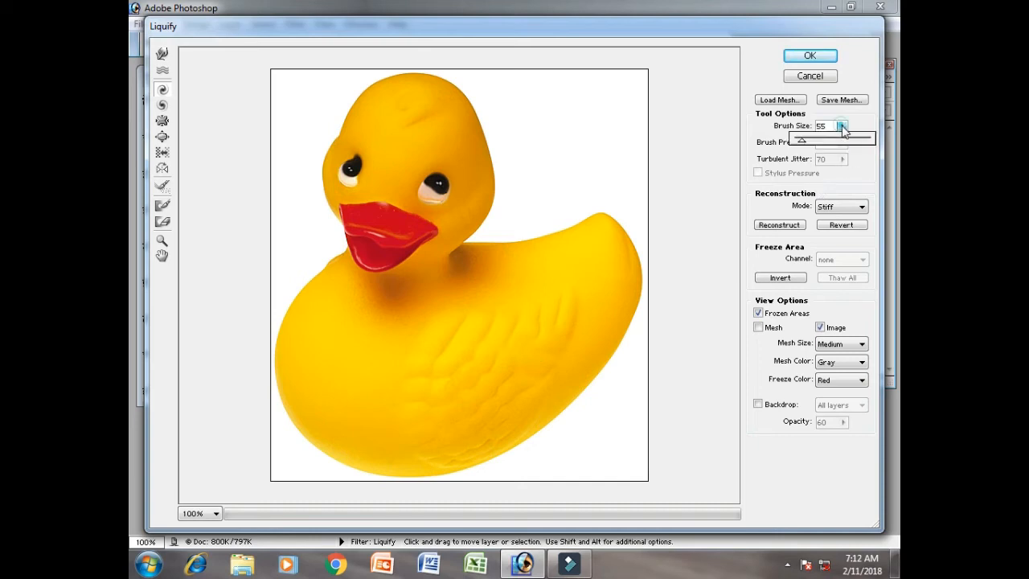
{"action": "left_click", "coordinate": [535, 296]}
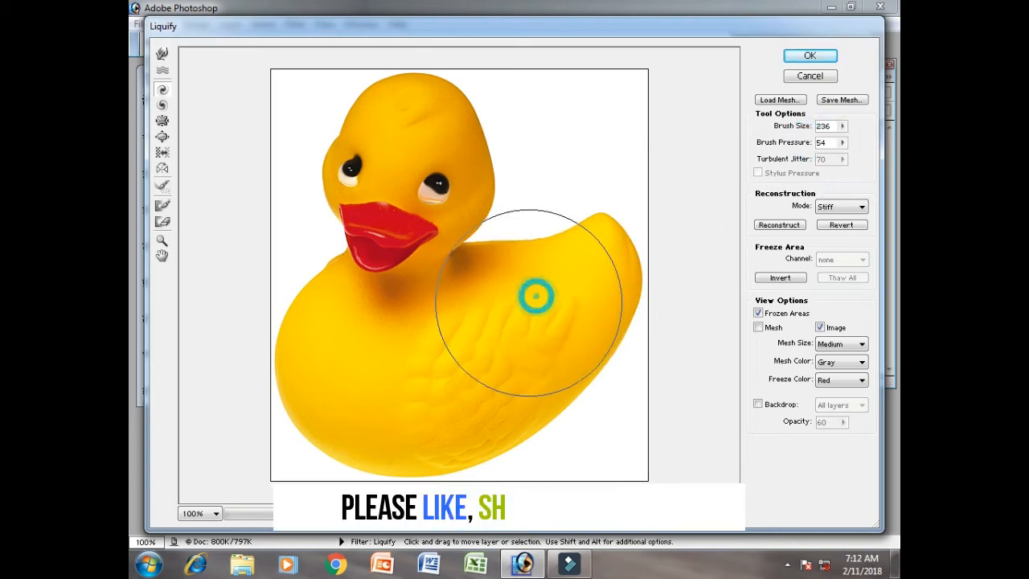
{"action": "left_click_drag", "start_coordinate": [528, 303], "coordinate": [505, 311]}
{"action": "left_click_drag", "start_coordinate": [418, 253], "coordinate": [401, 241]}
{"action": "left_click_drag", "start_coordinate": [423, 190], "coordinate": [425, 182]}
{"action": "left_click_drag", "start_coordinate": [361, 179], "coordinate": [347, 184]}
{"action": "left_click", "coordinate": [336, 279]}
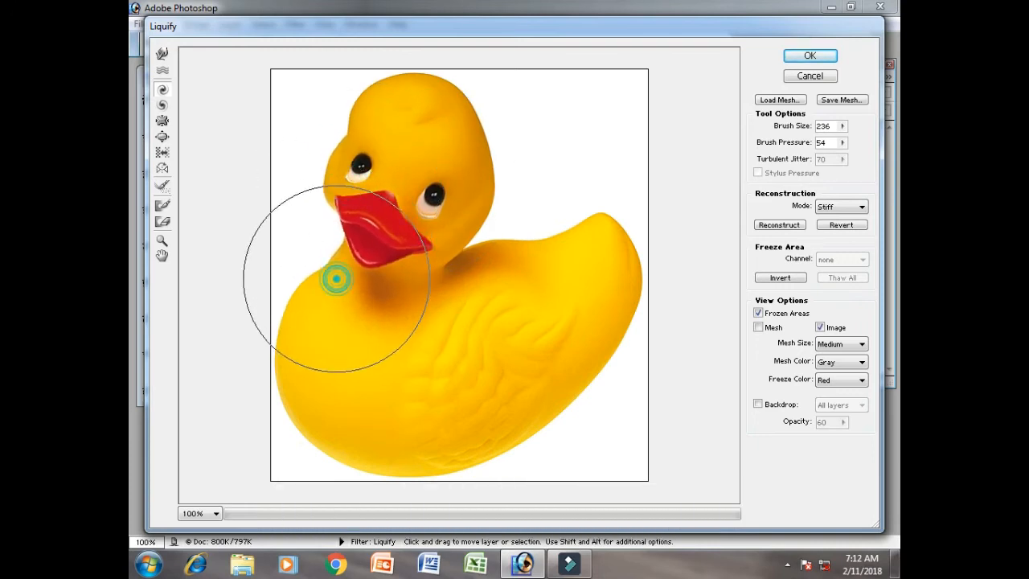
{"action": "left_click", "coordinate": [381, 413]}
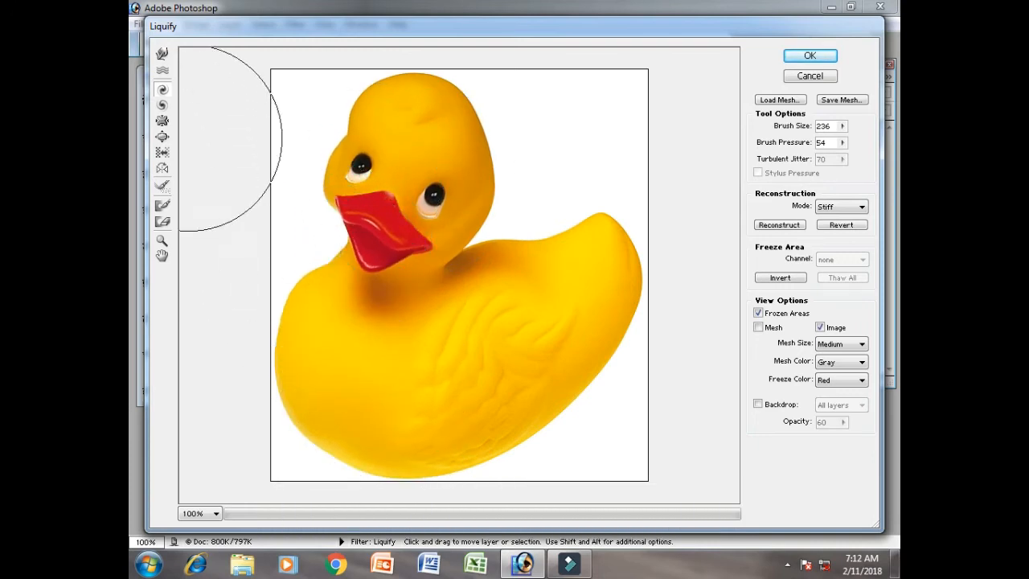
- Twirl the duck's eyes, head, beak, wing, neck and chest counterclockwise at brush size 236
{"action": "left_click", "coordinate": [162, 105]}
{"action": "left_click_drag", "start_coordinate": [420, 174], "coordinate": [422, 177]}
{"action": "left_click_drag", "start_coordinate": [384, 147], "coordinate": [384, 148]}
{"action": "left_click_drag", "start_coordinate": [375, 233], "coordinate": [375, 232]}
{"action": "left_click_drag", "start_coordinate": [510, 329], "coordinate": [564, 328]}
{"action": "left_click", "coordinate": [486, 351]}
{"action": "left_click", "coordinate": [419, 368]}
{"action": "left_click", "coordinate": [510, 341]}
{"action": "left_click_drag", "start_coordinate": [399, 259], "coordinate": [400, 258]}
{"action": "left_click", "coordinate": [316, 280]}
{"action": "left_click", "coordinate": [447, 255]}
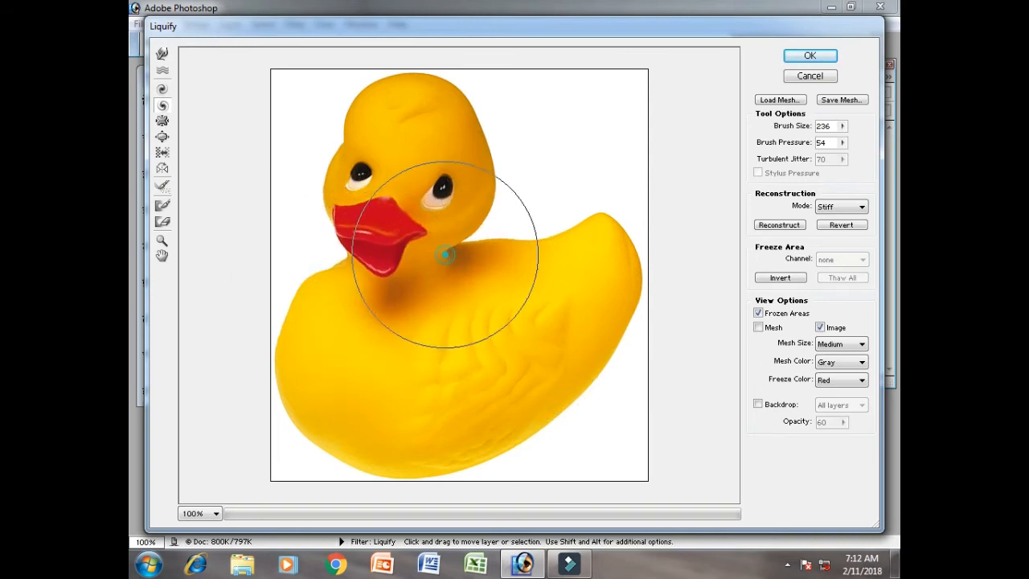
{"action": "left_click", "coordinate": [360, 175]}
{"action": "left_click", "coordinate": [364, 147]}
{"action": "left_click", "coordinate": [368, 223]}
{"action": "left_click", "coordinate": [349, 287]}
{"action": "left_click", "coordinate": [375, 359]}
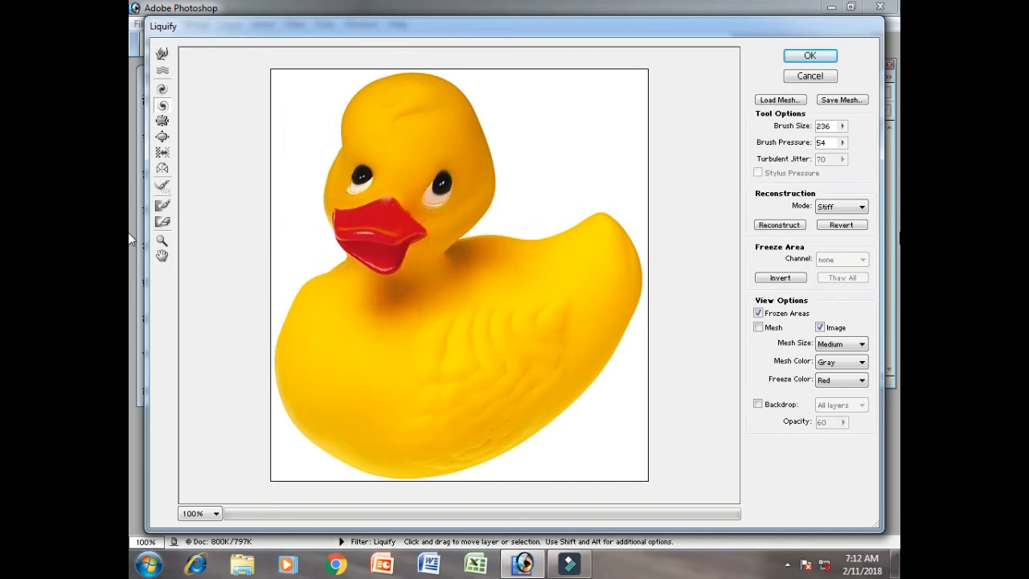
- Revert the twirls and set the brush size to 97 for the Pucker tool
{"action": "left_click", "coordinate": [839, 226]}
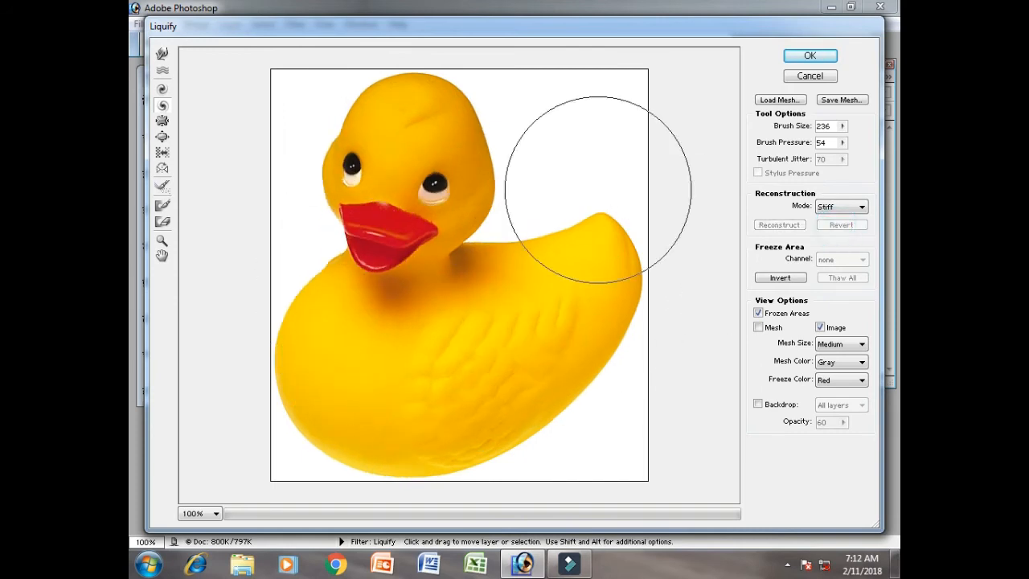
{"action": "left_click", "coordinate": [161, 121]}
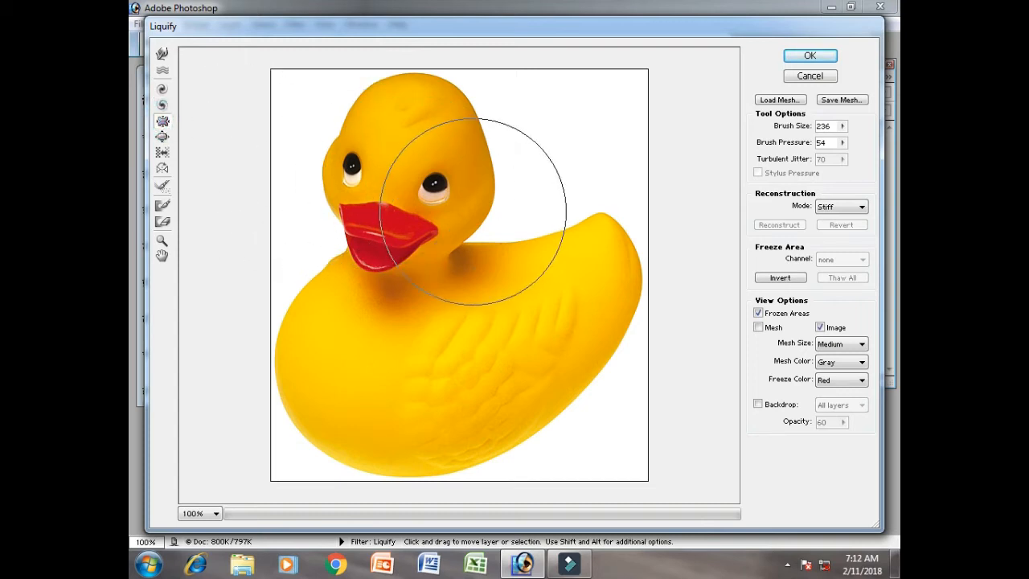
{"action": "left_click_drag", "start_coordinate": [840, 127], "coordinate": [824, 144]}
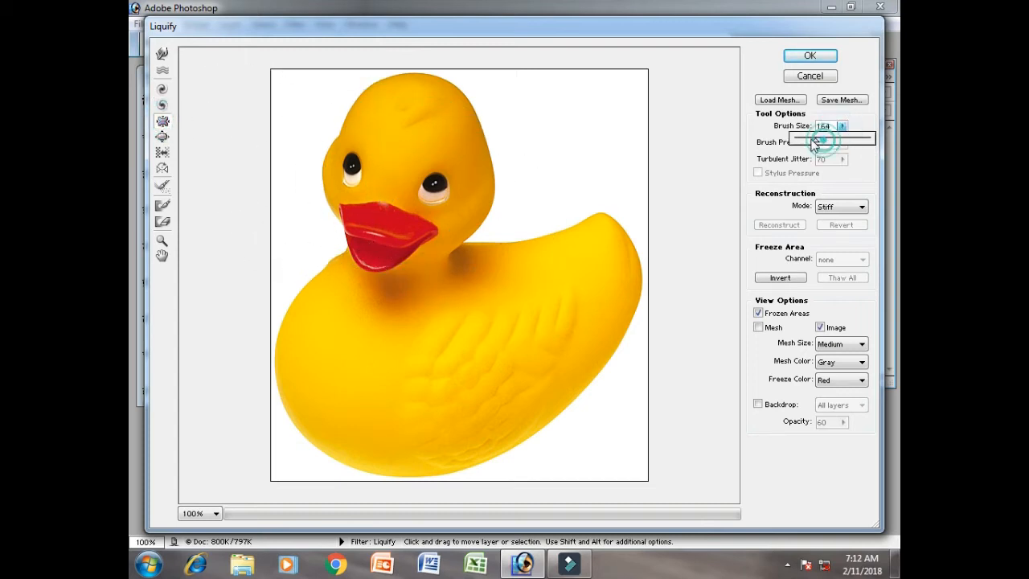
- Shrink both of the duck's eyes and its beak with the Pucker tool
{"action": "left_click", "coordinate": [444, 180]}
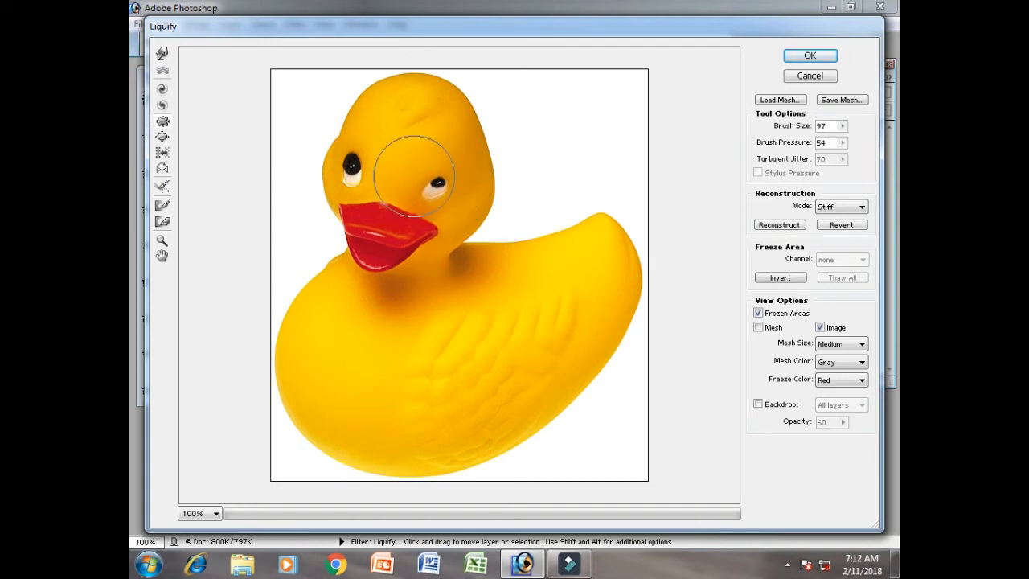
{"action": "left_click", "coordinate": [359, 158]}
{"action": "left_click", "coordinate": [372, 241]}
{"action": "left_click", "coordinate": [380, 245]}
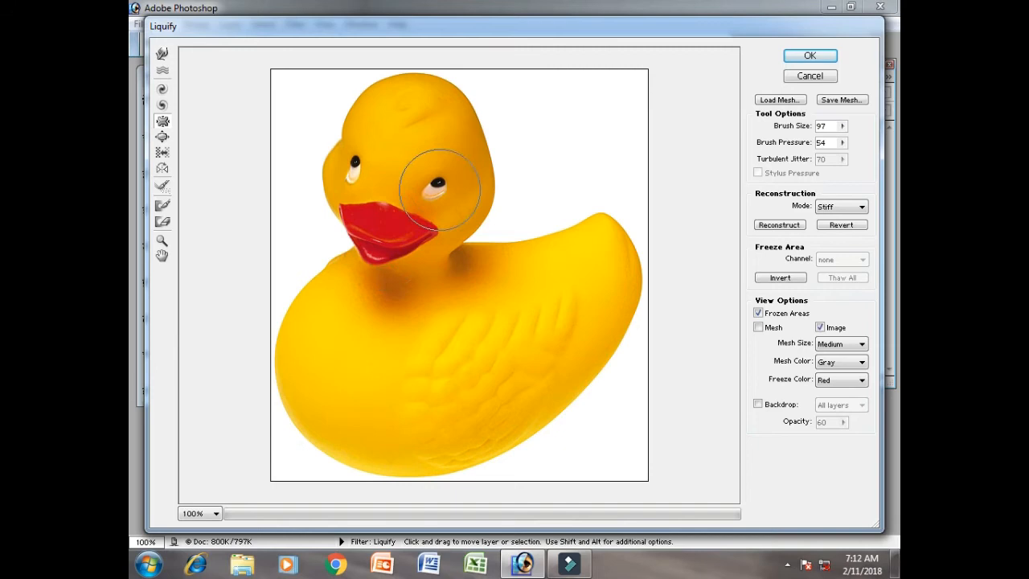
{"action": "left_click", "coordinate": [359, 172]}
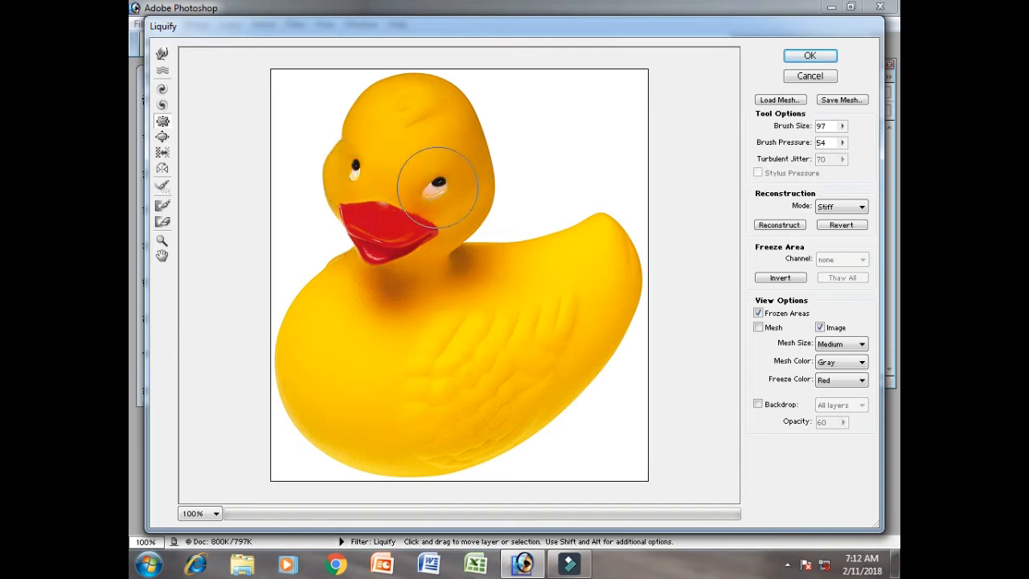
{"action": "left_click", "coordinate": [357, 176]}
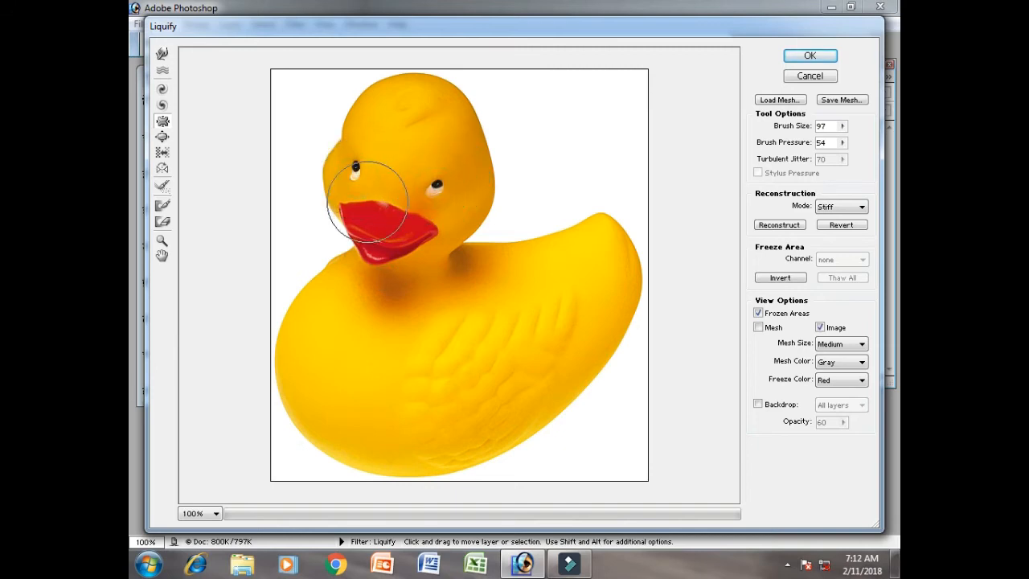
{"action": "left_click", "coordinate": [374, 249]}
{"action": "left_click", "coordinate": [378, 241]}
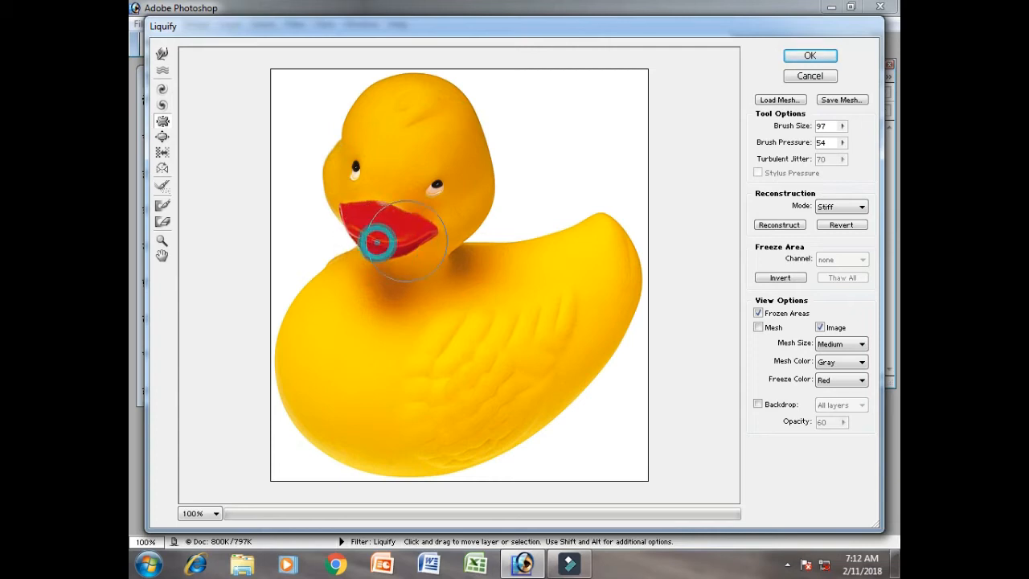
{"action": "left_click", "coordinate": [400, 235]}
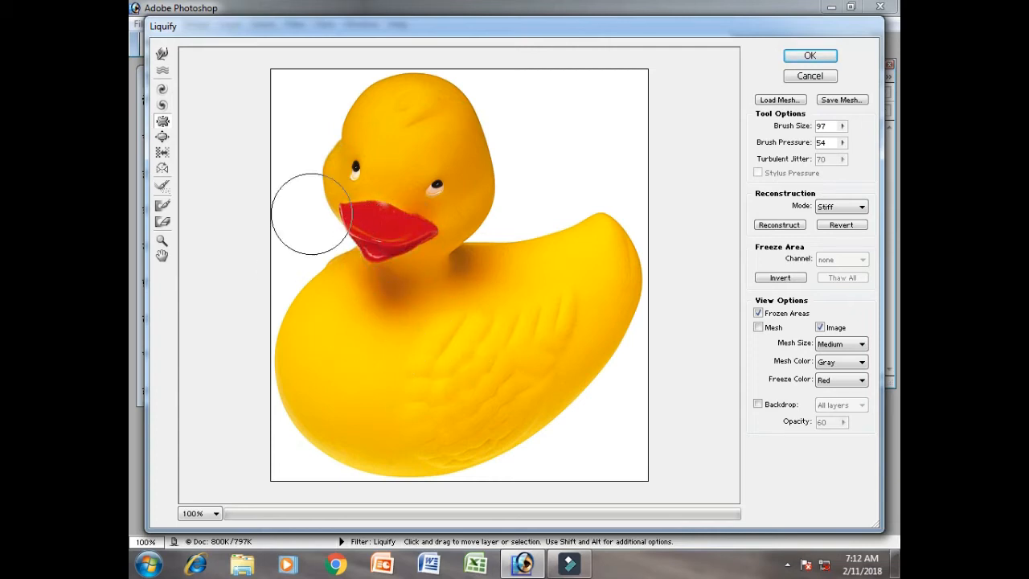
- Enlarge the duck's puckered eyes and beak with the Bloat tool at brush size 97
{"action": "left_click", "coordinate": [161, 139]}
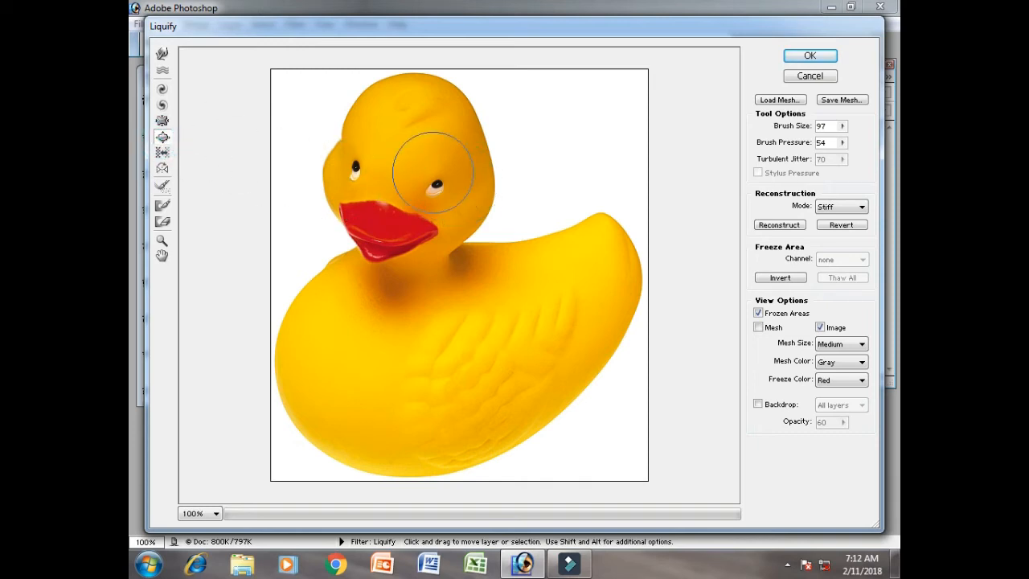
{"action": "left_click_drag", "start_coordinate": [434, 187], "coordinate": [437, 183]}
{"action": "left_click", "coordinate": [358, 166]}
{"action": "left_click_drag", "start_coordinate": [381, 233], "coordinate": [367, 239]}
{"action": "left_click", "coordinate": [360, 168]}
{"action": "left_click", "coordinate": [431, 180]}
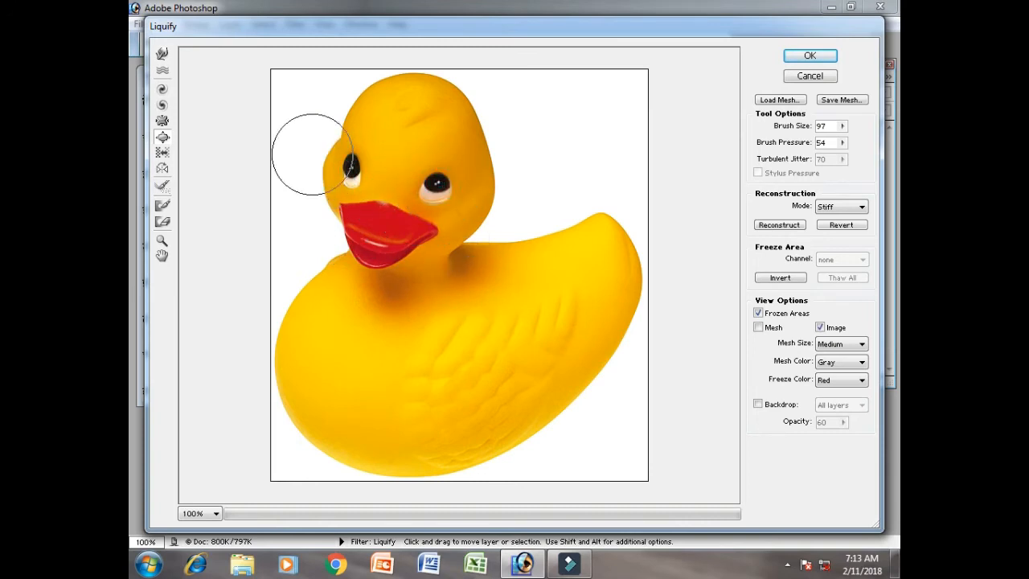
- Try another Pucker stroke over the duck's eye, undo it and return to the Bloat tool
{"action": "left_click", "coordinate": [163, 121]}
{"action": "left_click_drag", "start_coordinate": [425, 172], "coordinate": [444, 196]}
{"action": "key", "text": "ctrl+z"}
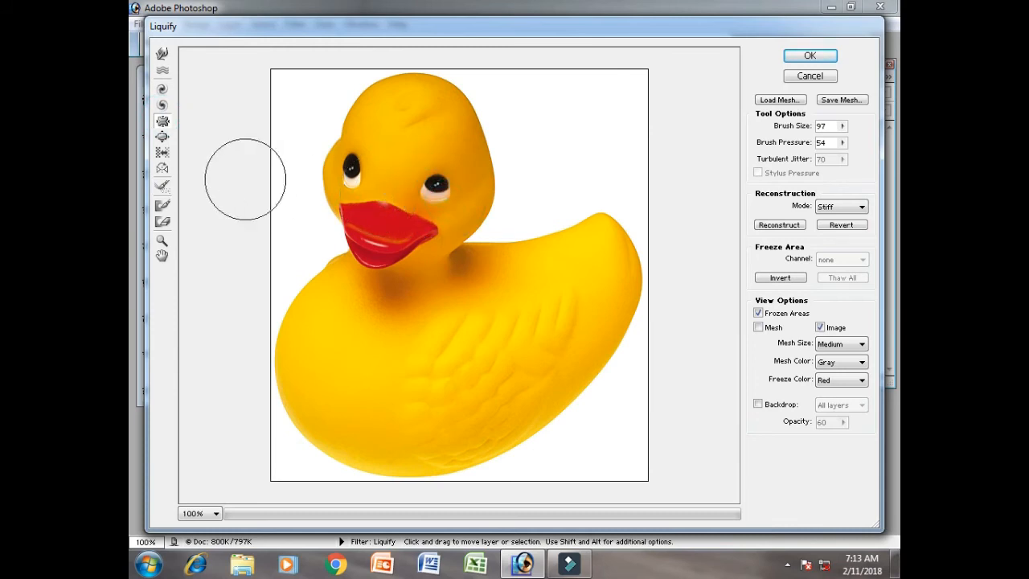
{"action": "left_click", "coordinate": [161, 137]}
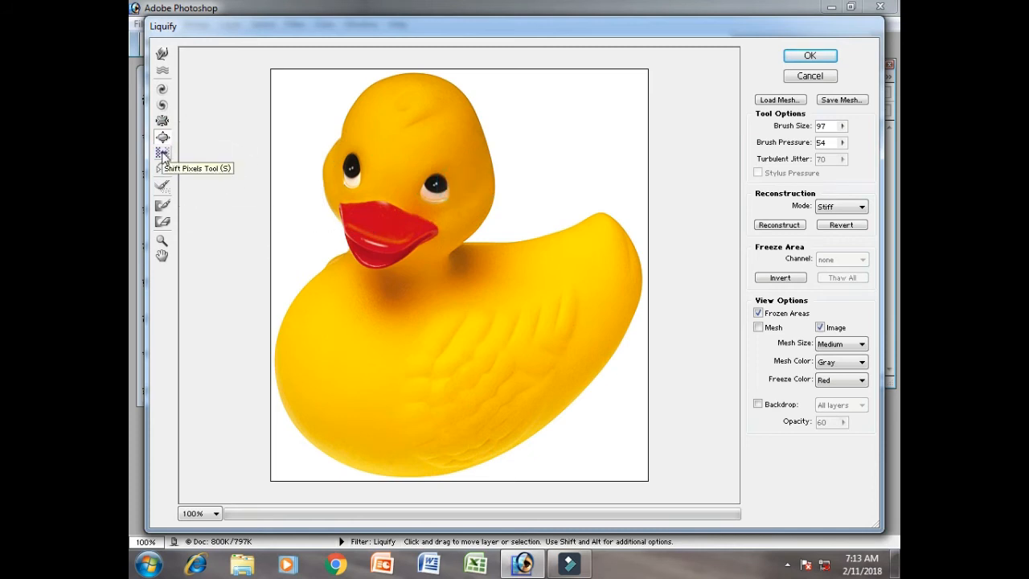
- Distort the duck's head with the Shift Pixels tool and its face and neck with the Reflection tool
{"action": "left_click", "coordinate": [162, 153]}
{"action": "mouse_move", "coordinate": [413, 179]}
{"action": "left_mouse_down"}
{"action": "mouse_move", "coordinate": [473, 142]}
{"action": "mouse_move", "coordinate": [442, 102]}
{"action": "mouse_move", "coordinate": [405, 89]}
{"action": "mouse_move", "coordinate": [335, 131]}
{"action": "mouse_move", "coordinate": [346, 185]}
{"action": "mouse_move", "coordinate": [371, 209]}
{"action": "mouse_move", "coordinate": [296, 263]}
{"action": "mouse_move", "coordinate": [300, 328]}
{"action": "mouse_move", "coordinate": [286, 391]}
{"action": "mouse_move", "coordinate": [323, 411]}
{"action": "mouse_move", "coordinate": [321, 444]}
{"action": "mouse_move", "coordinate": [333, 463]}
{"action": "mouse_move", "coordinate": [417, 444]}
{"action": "mouse_move", "coordinate": [466, 481]}
{"action": "mouse_move", "coordinate": [510, 461]}
{"action": "mouse_move", "coordinate": [507, 444]}
{"action": "mouse_move", "coordinate": [539, 439]}
{"action": "mouse_move", "coordinate": [550, 396]}
{"action": "mouse_move", "coordinate": [620, 375]}
{"action": "mouse_move", "coordinate": [614, 202]}
{"action": "mouse_move", "coordinate": [597, 196]}
{"action": "mouse_move", "coordinate": [558, 222]}
{"action": "mouse_move", "coordinate": [506, 229]}
{"action": "mouse_move", "coordinate": [467, 158]}
{"action": "left_mouse_up"}
{"action": "left_click", "coordinate": [162, 168]}
{"action": "mouse_move", "coordinate": [386, 177]}
{"action": "left_mouse_down"}
{"action": "mouse_move", "coordinate": [430, 118]}
{"action": "mouse_move", "coordinate": [366, 127]}
{"action": "mouse_move", "coordinate": [384, 185]}
{"action": "mouse_move", "coordinate": [345, 204]}
{"action": "mouse_move", "coordinate": [362, 252]}
{"action": "mouse_move", "coordinate": [317, 298]}
{"action": "mouse_move", "coordinate": [305, 331]}
{"action": "mouse_move", "coordinate": [320, 428]}
{"action": "mouse_move", "coordinate": [373, 451]}
{"action": "mouse_move", "coordinate": [473, 436]}
{"action": "mouse_move", "coordinate": [501, 388]}
{"action": "mouse_move", "coordinate": [581, 347]}
{"action": "mouse_move", "coordinate": [611, 283]}
{"action": "mouse_move", "coordinate": [590, 239]}
{"action": "mouse_move", "coordinate": [513, 234]}
{"action": "mouse_move", "coordinate": [432, 141]}
{"action": "mouse_move", "coordinate": [422, 171]}
{"action": "mouse_move", "coordinate": [453, 182]}
{"action": "mouse_move", "coordinate": [416, 217]}
{"action": "mouse_move", "coordinate": [418, 276]}
{"action": "left_mouse_up"}
- Shift the pixels of the duck's chest, wing and belly with the Shift Pixels tool
{"action": "left_click", "coordinate": [161, 151]}
{"action": "mouse_move", "coordinate": [394, 341]}
{"action": "left_mouse_down"}
{"action": "mouse_move", "coordinate": [429, 335]}
{"action": "mouse_move", "coordinate": [436, 298]}
{"action": "mouse_move", "coordinate": [436, 391]}
{"action": "mouse_move", "coordinate": [380, 387]}
{"action": "mouse_move", "coordinate": [356, 335]}
{"action": "mouse_move", "coordinate": [402, 339]}
{"action": "mouse_move", "coordinate": [402, 312]}
{"action": "mouse_move", "coordinate": [406, 323]}
{"action": "mouse_move", "coordinate": [436, 241]}
{"action": "mouse_move", "coordinate": [431, 202]}
{"action": "mouse_move", "coordinate": [449, 136]}
{"action": "mouse_move", "coordinate": [409, 142]}
{"action": "mouse_move", "coordinate": [404, 202]}
{"action": "mouse_move", "coordinate": [367, 305]}
{"action": "mouse_move", "coordinate": [326, 378]}
{"action": "left_mouse_up"}
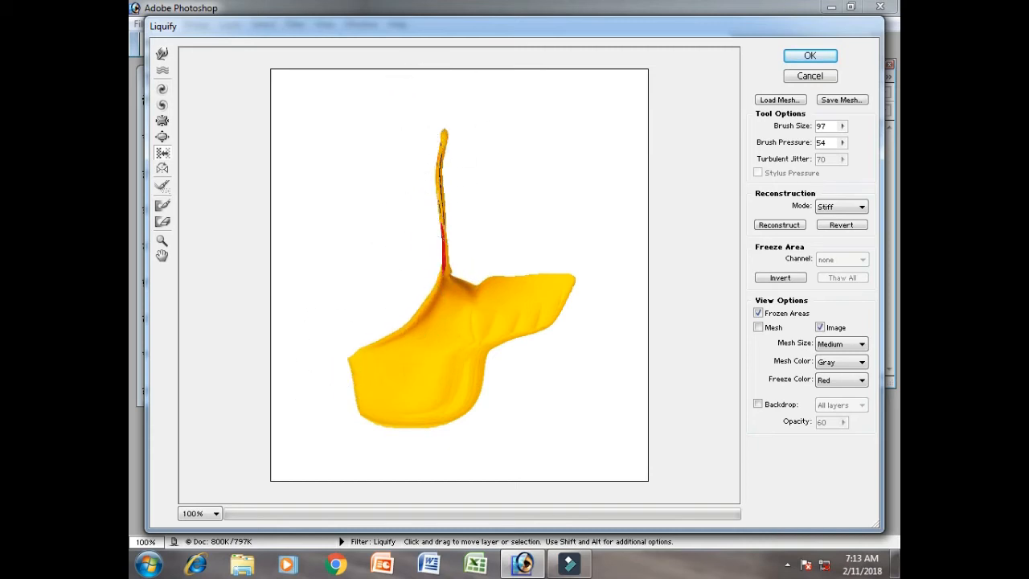
{"action": "mouse_move", "coordinate": [480, 373]}
{"action": "left_mouse_down"}
{"action": "mouse_move", "coordinate": [542, 295]}
{"action": "mouse_move", "coordinate": [427, 303]}
{"action": "mouse_move", "coordinate": [433, 420]}
{"action": "mouse_move", "coordinate": [356, 363]}
{"action": "mouse_move", "coordinate": [423, 372]}
{"action": "mouse_move", "coordinate": [358, 301]}
{"action": "left_mouse_up"}
{"action": "mouse_move", "coordinate": [404, 383]}
{"action": "left_mouse_down"}
{"action": "mouse_move", "coordinate": [360, 375]}
{"action": "mouse_move", "coordinate": [356, 383]}
{"action": "left_mouse_up"}
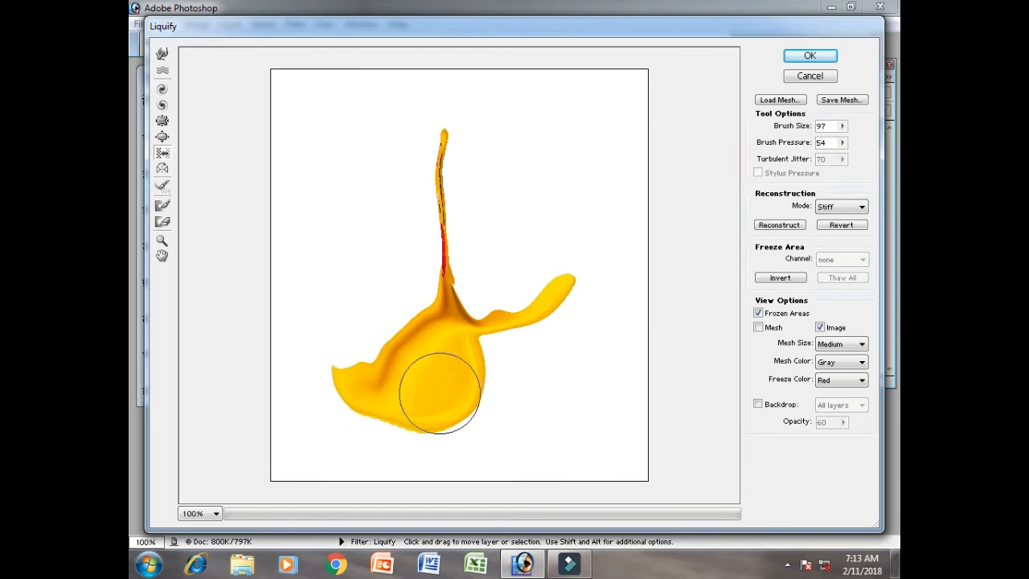
- Distort the remaining body and neck with the Reflection tool
{"action": "left_click", "coordinate": [161, 170]}
{"action": "mouse_move", "coordinate": [475, 362]}
{"action": "left_mouse_down"}
{"action": "mouse_move", "coordinate": [404, 367]}
{"action": "mouse_move", "coordinate": [327, 406]}
{"action": "mouse_move", "coordinate": [435, 427]}
{"action": "left_mouse_up"}
{"action": "mouse_move", "coordinate": [433, 341]}
{"action": "left_mouse_down"}
{"action": "mouse_move", "coordinate": [425, 110]}
{"action": "mouse_move", "coordinate": [402, 184]}
{"action": "mouse_move", "coordinate": [405, 273]}
{"action": "mouse_move", "coordinate": [515, 373]}
{"action": "mouse_move", "coordinate": [539, 301]}
{"action": "mouse_move", "coordinate": [319, 397]}
{"action": "left_mouse_up"}
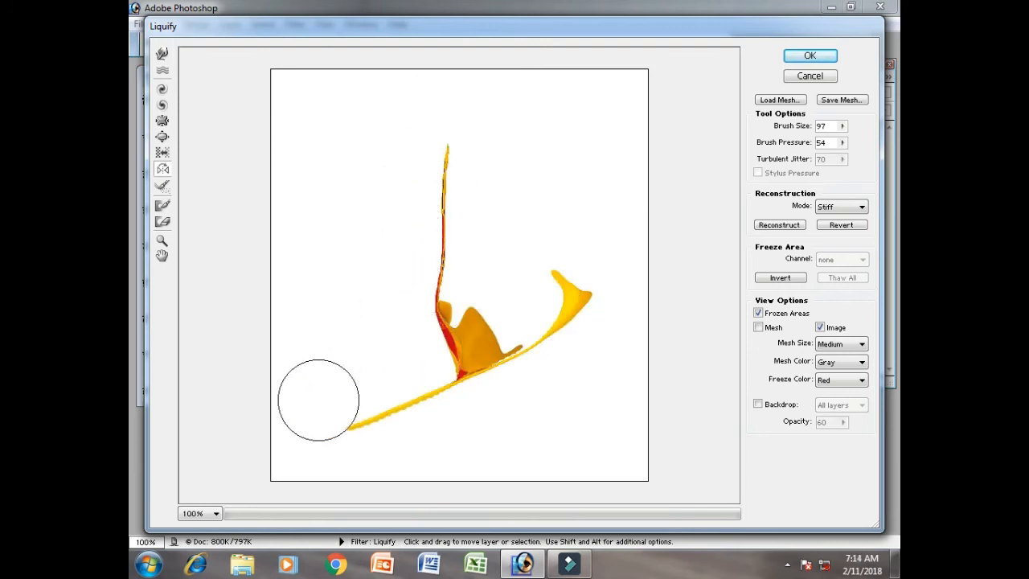
- Revert all distortions and reflect the edge of the duck's face and chest with the Reflection tool
{"action": "left_click", "coordinate": [833, 229]}
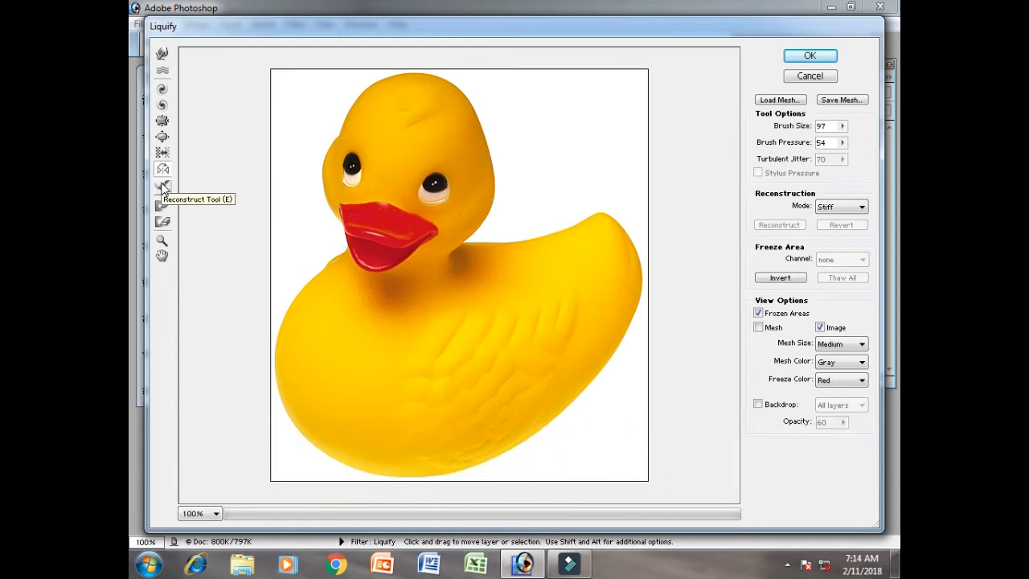
{"action": "left_click", "coordinate": [163, 186]}
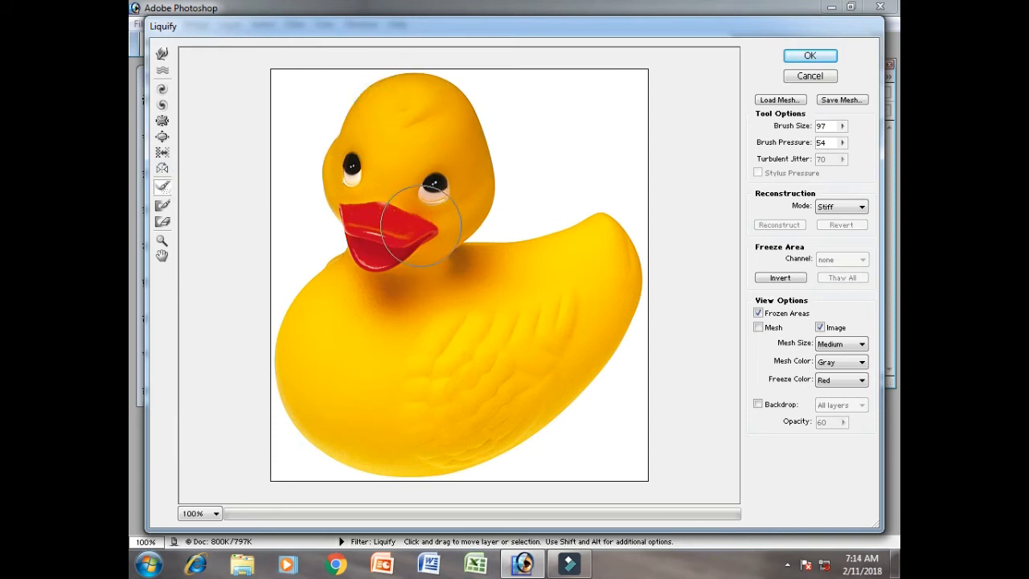
{"action": "left_click", "coordinate": [162, 169]}
{"action": "mouse_move", "coordinate": [301, 160]}
{"action": "left_mouse_down"}
{"action": "mouse_move", "coordinate": [406, 213]}
{"action": "mouse_move", "coordinate": [328, 303]}
{"action": "mouse_move", "coordinate": [360, 365]}
{"action": "mouse_move", "coordinate": [321, 369]}
{"action": "left_mouse_up"}
- Restore the duck's face, beak, neck and chest with the Reconstruct tool in Stiff mode at brush size 97
{"action": "left_click", "coordinate": [163, 188]}
{"action": "mouse_move", "coordinate": [317, 152]}
{"action": "left_mouse_down"}
{"action": "mouse_move", "coordinate": [333, 150]}
{"action": "mouse_move", "coordinate": [367, 172]}
{"action": "mouse_move", "coordinate": [436, 92]}
{"action": "mouse_move", "coordinate": [337, 157]}
{"action": "mouse_move", "coordinate": [367, 248]}
{"action": "mouse_move", "coordinate": [426, 205]}
{"action": "mouse_move", "coordinate": [354, 225]}
{"action": "mouse_move", "coordinate": [394, 164]}
{"action": "mouse_move", "coordinate": [338, 281]}
{"action": "mouse_move", "coordinate": [345, 298]}
{"action": "mouse_move", "coordinate": [375, 248]}
{"action": "mouse_move", "coordinate": [378, 205]}
{"action": "mouse_move", "coordinate": [333, 286]}
{"action": "mouse_move", "coordinate": [340, 110]}
{"action": "mouse_move", "coordinate": [355, 87]}
{"action": "left_mouse_up"}
{"action": "mouse_move", "coordinate": [387, 193]}
{"action": "left_mouse_down"}
{"action": "mouse_move", "coordinate": [411, 286]}
{"action": "mouse_move", "coordinate": [401, 259]}
{"action": "mouse_move", "coordinate": [457, 219]}
{"action": "mouse_move", "coordinate": [454, 187]}
{"action": "mouse_move", "coordinate": [424, 170]}
{"action": "mouse_move", "coordinate": [400, 181]}
{"action": "mouse_move", "coordinate": [364, 115]}
{"action": "mouse_move", "coordinate": [392, 208]}
{"action": "mouse_move", "coordinate": [358, 273]}
{"action": "mouse_move", "coordinate": [371, 227]}
{"action": "mouse_move", "coordinate": [347, 247]}
{"action": "left_mouse_up"}
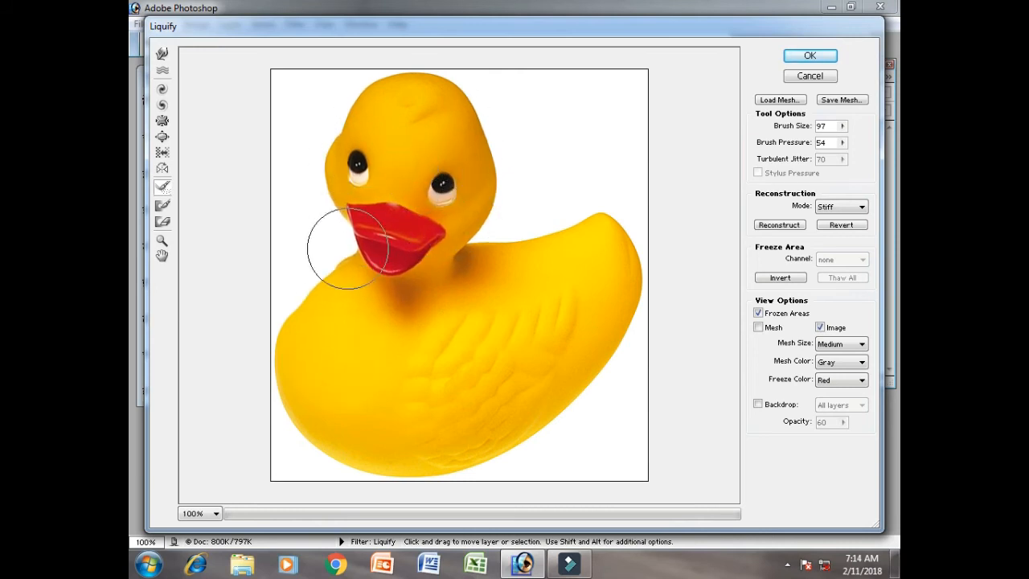
{"action": "mouse_move", "coordinate": [307, 293]}
{"action": "left_mouse_down"}
{"action": "mouse_move", "coordinate": [340, 272]}
{"action": "mouse_move", "coordinate": [379, 199]}
{"action": "left_mouse_up"}
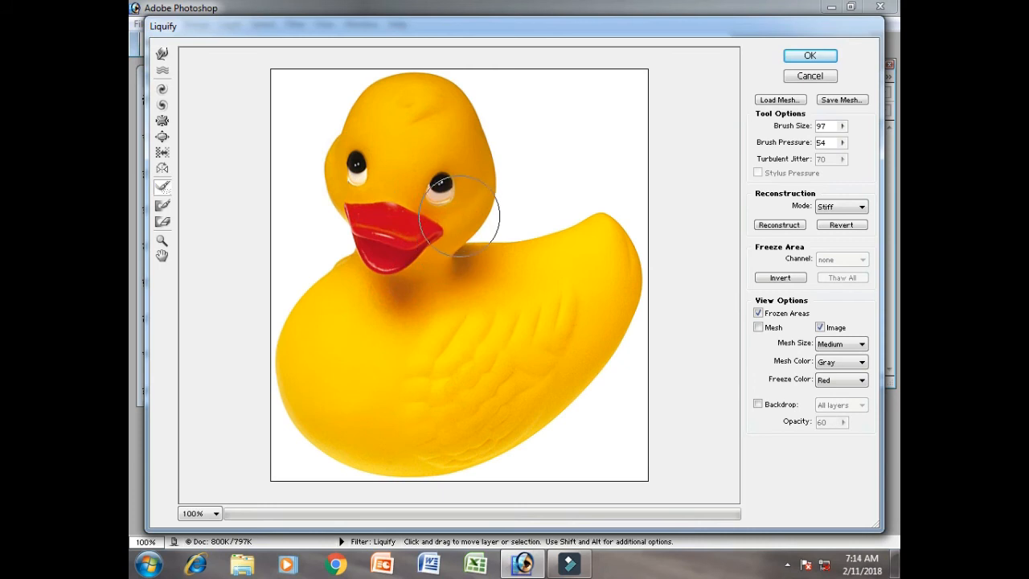
{"action": "mouse_move", "coordinate": [375, 243]}
{"action": "left_mouse_down"}
{"action": "mouse_move", "coordinate": [356, 172]}
{"action": "mouse_move", "coordinate": [336, 267]}
{"action": "left_mouse_up"}
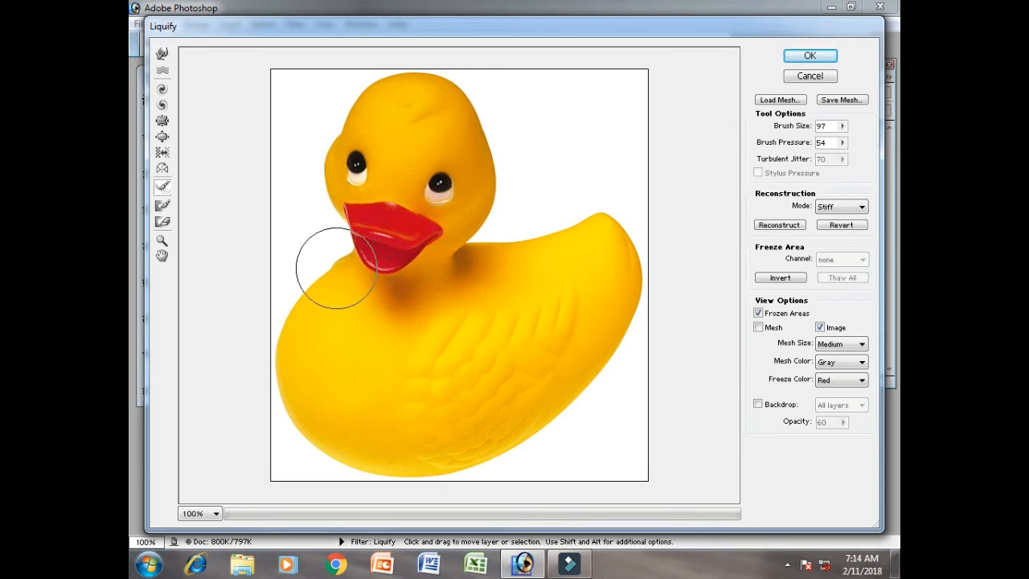
- Paint a frozen area over the duck's head and neck with the Freeze tool
{"action": "left_click", "coordinate": [166, 207]}
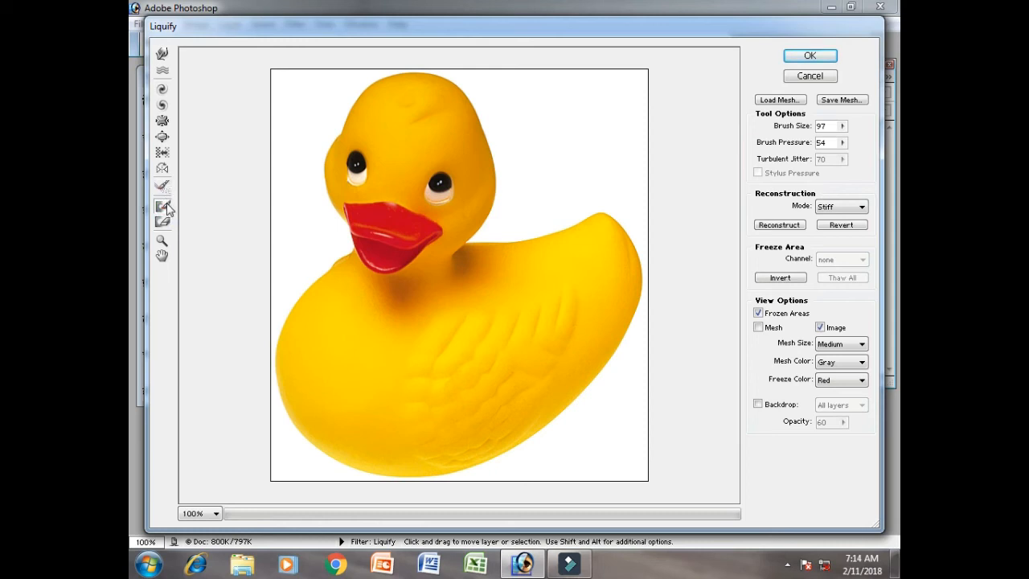
{"action": "mouse_move", "coordinate": [386, 178]}
{"action": "left_mouse_down"}
{"action": "mouse_move", "coordinate": [363, 153]}
{"action": "mouse_move", "coordinate": [401, 88]}
{"action": "mouse_move", "coordinate": [452, 91]}
{"action": "mouse_move", "coordinate": [455, 228]}
{"action": "mouse_move", "coordinate": [420, 165]}
{"action": "left_mouse_up"}
{"action": "mouse_move", "coordinate": [360, 144]}
{"action": "left_mouse_down"}
{"action": "mouse_move", "coordinate": [345, 211]}
{"action": "mouse_move", "coordinate": [361, 241]}
{"action": "mouse_move", "coordinate": [340, 248]}
{"action": "mouse_move", "coordinate": [427, 264]}
{"action": "mouse_move", "coordinate": [490, 254]}
{"action": "left_mouse_up"}
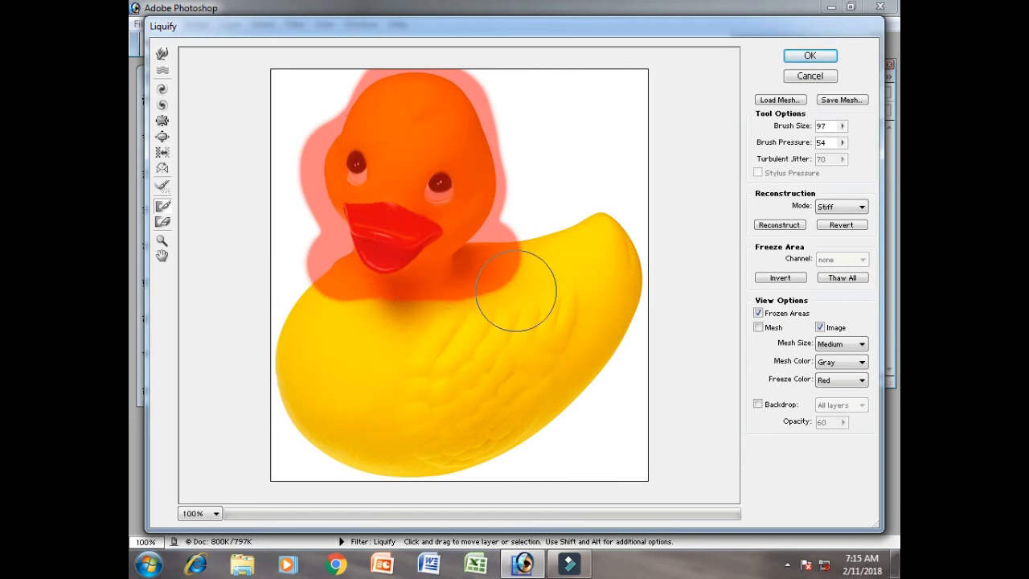
- Warp the duck's chest, tail and wing around the frozen head with the Warp tool
{"action": "left_click", "coordinate": [163, 55]}
{"action": "left_click_drag", "start_coordinate": [268, 322], "coordinate": [469, 315]}
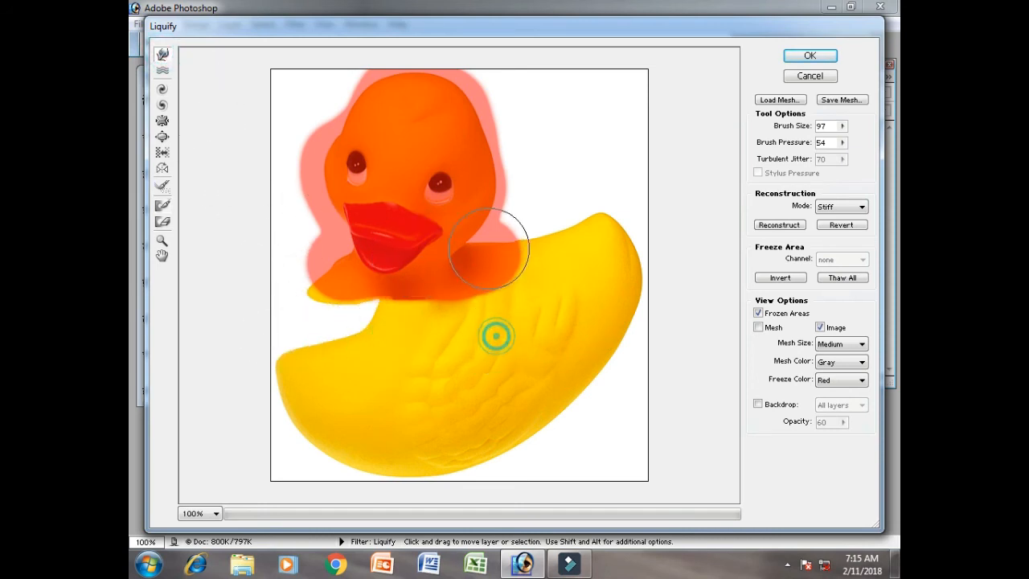
{"action": "left_click_drag", "start_coordinate": [610, 190], "coordinate": [603, 275]}
{"action": "left_click_drag", "start_coordinate": [532, 382], "coordinate": [448, 230]}
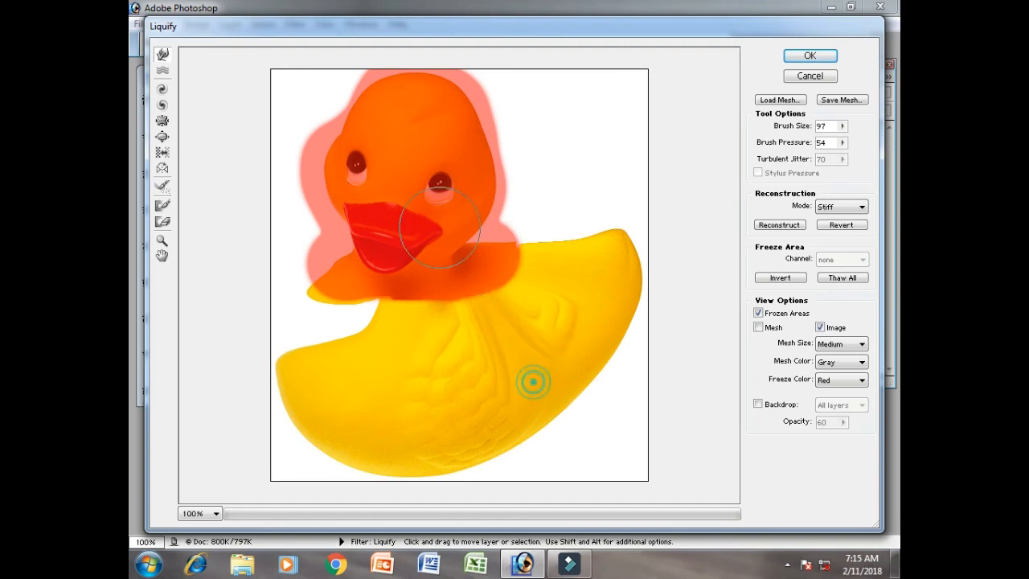
{"action": "left_click_drag", "start_coordinate": [359, 421], "coordinate": [326, 225]}
{"action": "left_click_drag", "start_coordinate": [249, 175], "coordinate": [372, 177]}
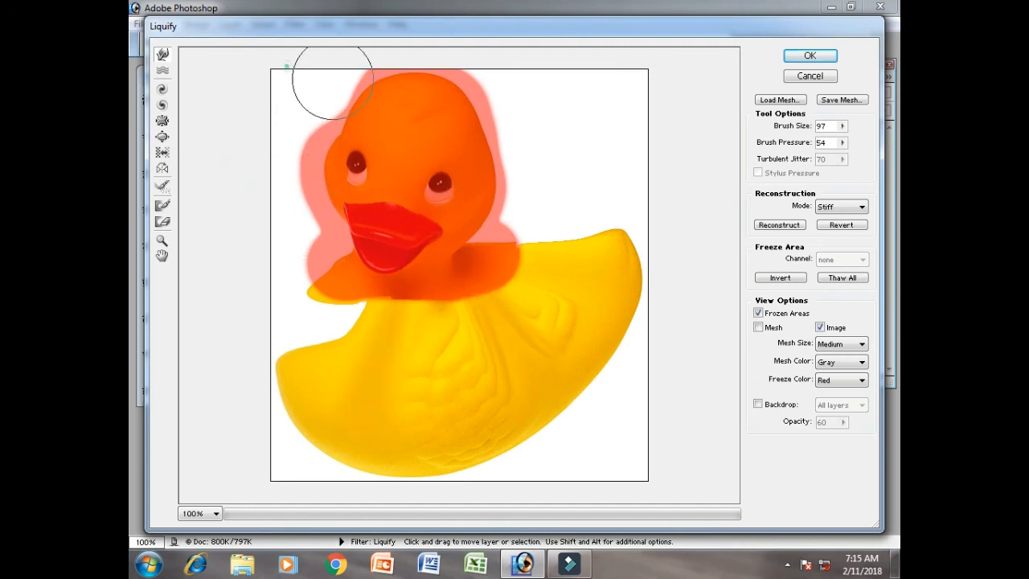
- Push the front edge and lower belly of the duck's body inward toward the wing with the Warp tool
{"action": "left_click", "coordinate": [593, 234]}
{"action": "left_click_drag", "start_coordinate": [262, 419], "coordinate": [377, 314]}
{"action": "left_click_drag", "start_coordinate": [256, 386], "coordinate": [398, 283]}
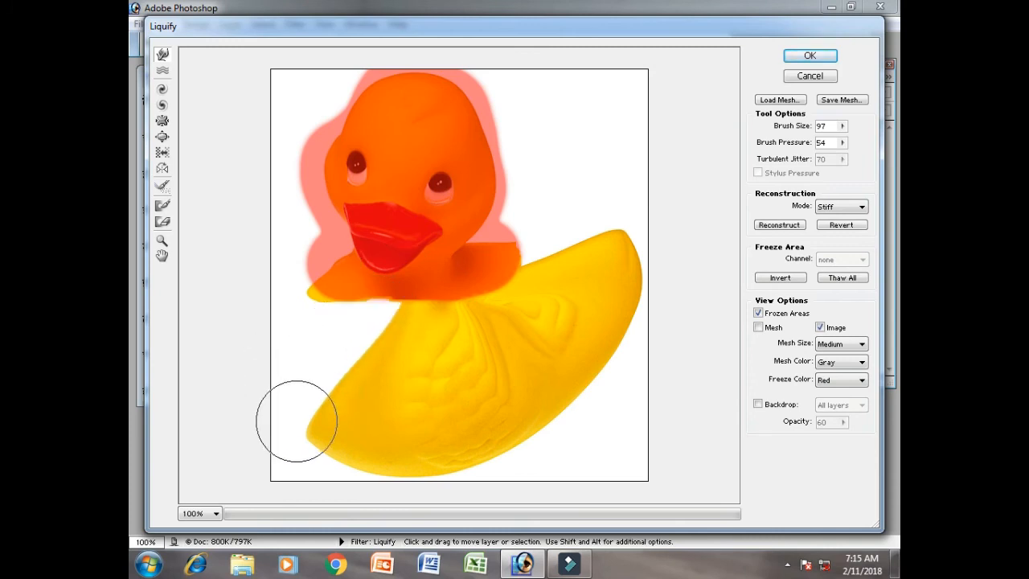
{"action": "left_click_drag", "start_coordinate": [296, 420], "coordinate": [393, 340]}
{"action": "mouse_move", "coordinate": [335, 448]}
{"action": "left_mouse_down"}
{"action": "mouse_move", "coordinate": [376, 417]}
{"action": "mouse_move", "coordinate": [416, 332]}
{"action": "left_mouse_up"}
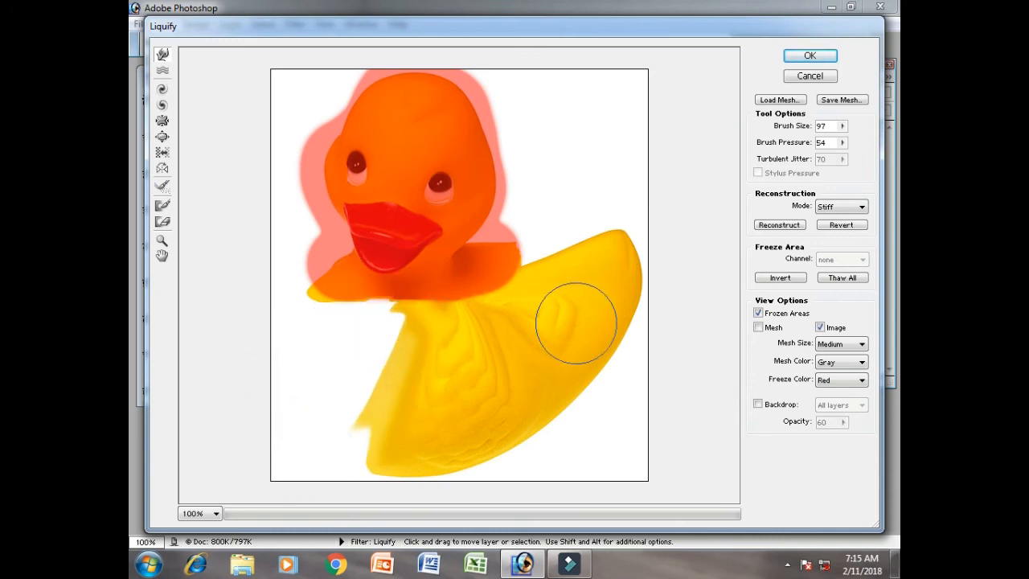
- Erase the frozen mask from the duck's head, neck and surrounding background with the Thaw tool
{"action": "left_click", "coordinate": [162, 222]}
{"action": "left_click_drag", "start_coordinate": [314, 292], "coordinate": [603, 195]}
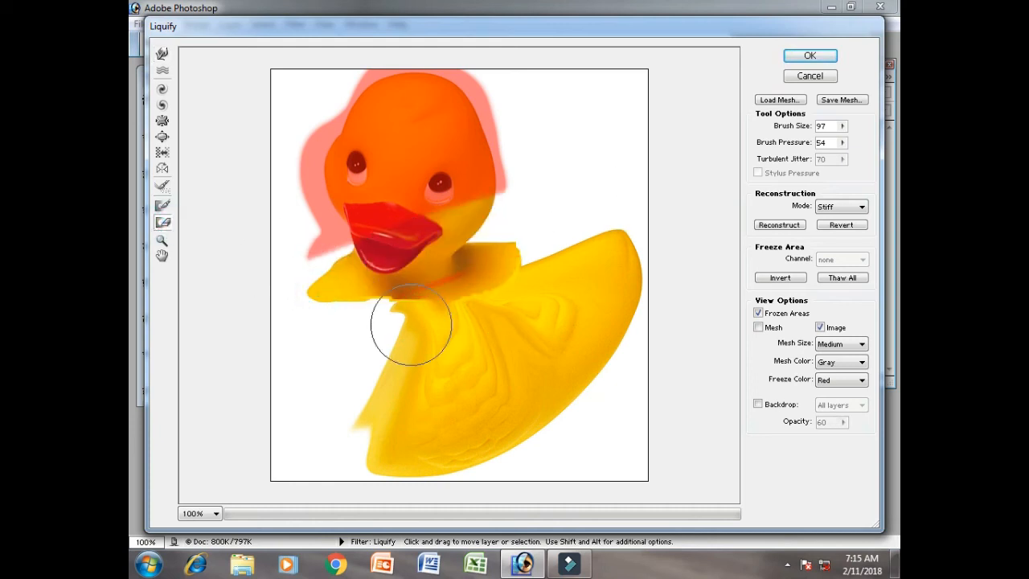
{"action": "mouse_move", "coordinate": [523, 118]}
{"action": "left_mouse_down"}
{"action": "mouse_move", "coordinate": [285, 225]}
{"action": "mouse_move", "coordinate": [482, 56]}
{"action": "mouse_move", "coordinate": [571, 68]}
{"action": "left_mouse_up"}
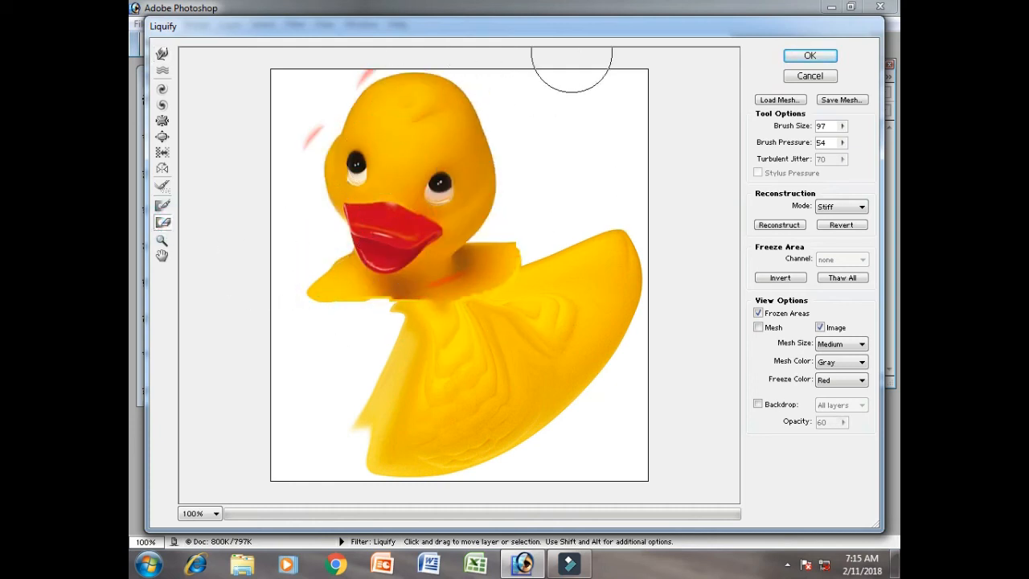
{"action": "left_click_drag", "start_coordinate": [316, 142], "coordinate": [367, 62]}
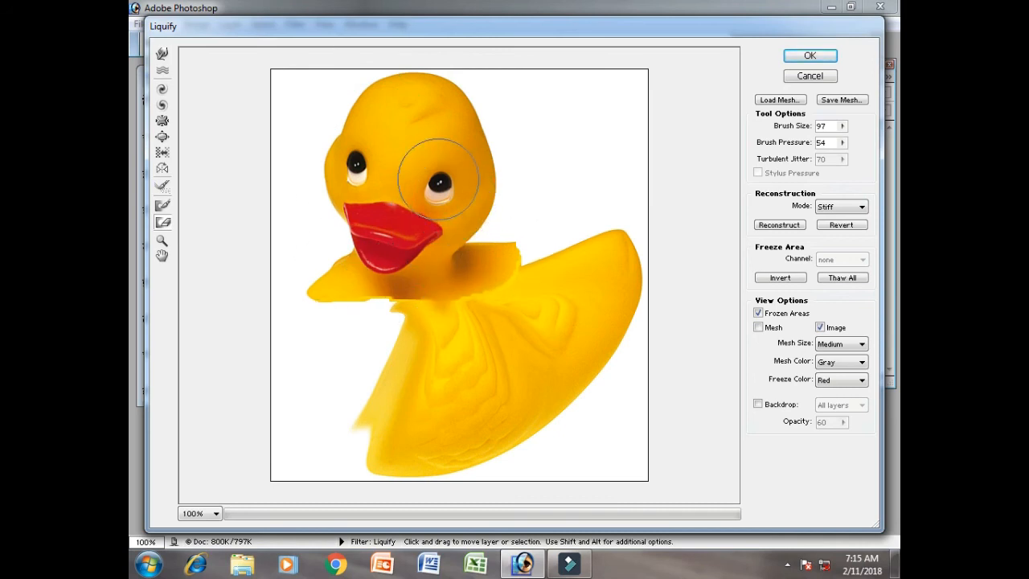
- Freeze the duck's eye nearest the tail and warp the surrounding head, beak and neck toward it
{"action": "left_click", "coordinate": [163, 204]}
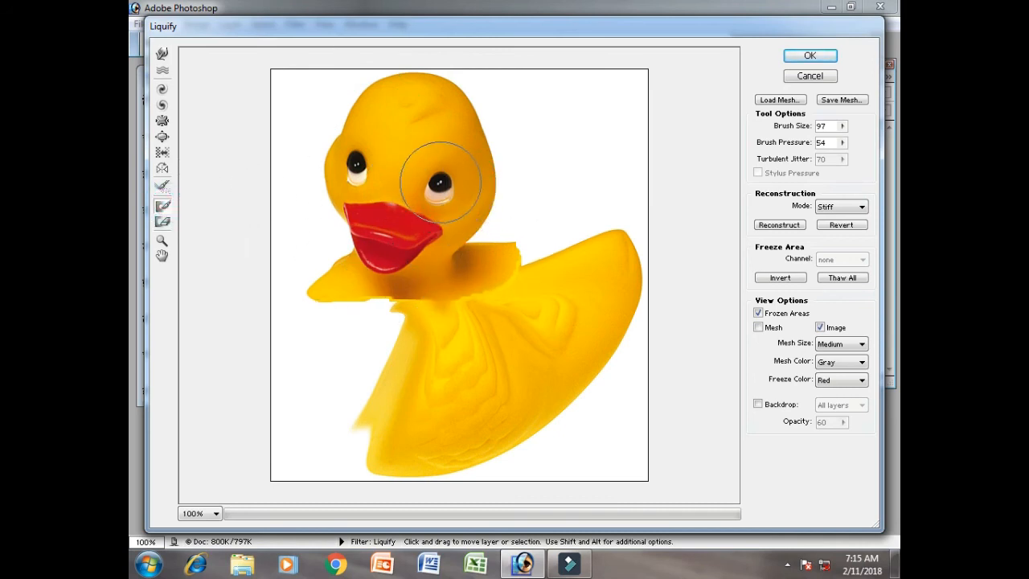
{"action": "left_click", "coordinate": [440, 182]}
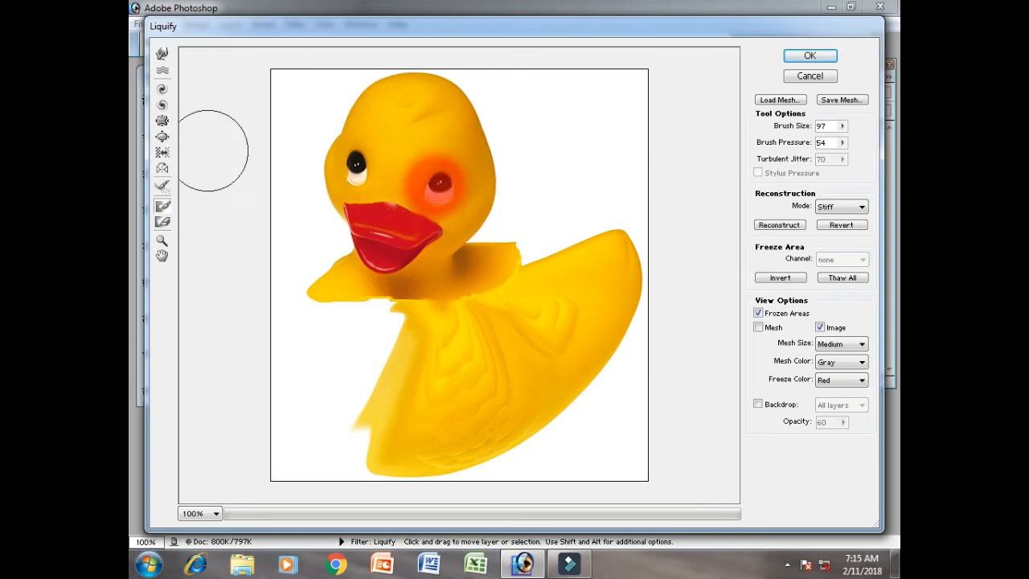
{"action": "left_click", "coordinate": [163, 56]}
{"action": "left_click_drag", "start_coordinate": [347, 87], "coordinate": [472, 152]}
{"action": "mouse_move", "coordinate": [332, 213]}
{"action": "left_mouse_down"}
{"action": "mouse_move", "coordinate": [384, 204]}
{"action": "mouse_move", "coordinate": [442, 163]}
{"action": "left_mouse_up"}
{"action": "left_click_drag", "start_coordinate": [521, 266], "coordinate": [459, 195]}
{"action": "left_click_drag", "start_coordinate": [497, 126], "coordinate": [445, 165]}
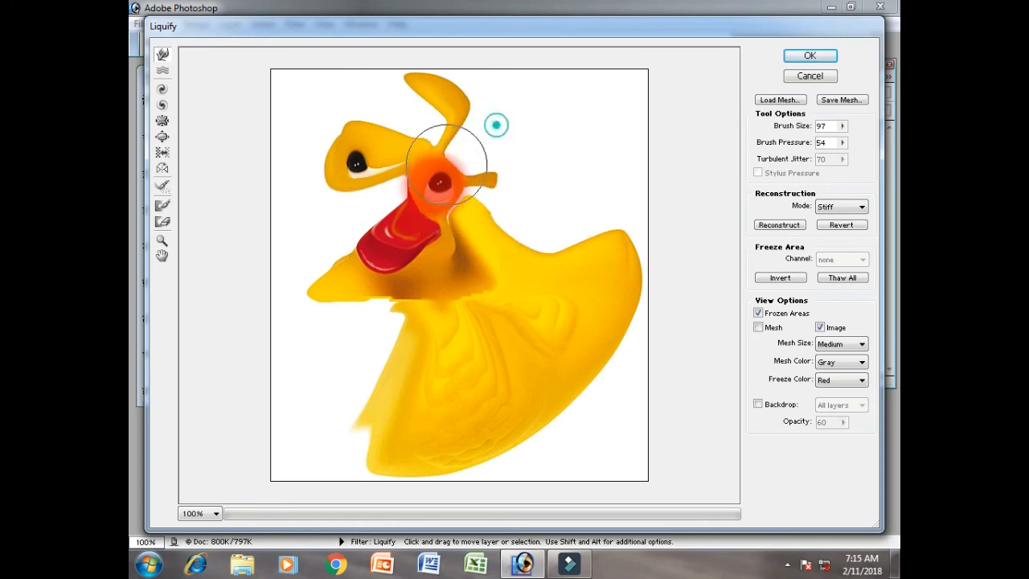
{"action": "left_click_drag", "start_coordinate": [404, 279], "coordinate": [440, 222]}
{"action": "mouse_move", "coordinate": [297, 222]}
{"action": "left_mouse_down"}
{"action": "mouse_move", "coordinate": [494, 192]}
{"action": "mouse_move", "coordinate": [363, 168]}
{"action": "left_mouse_up"}
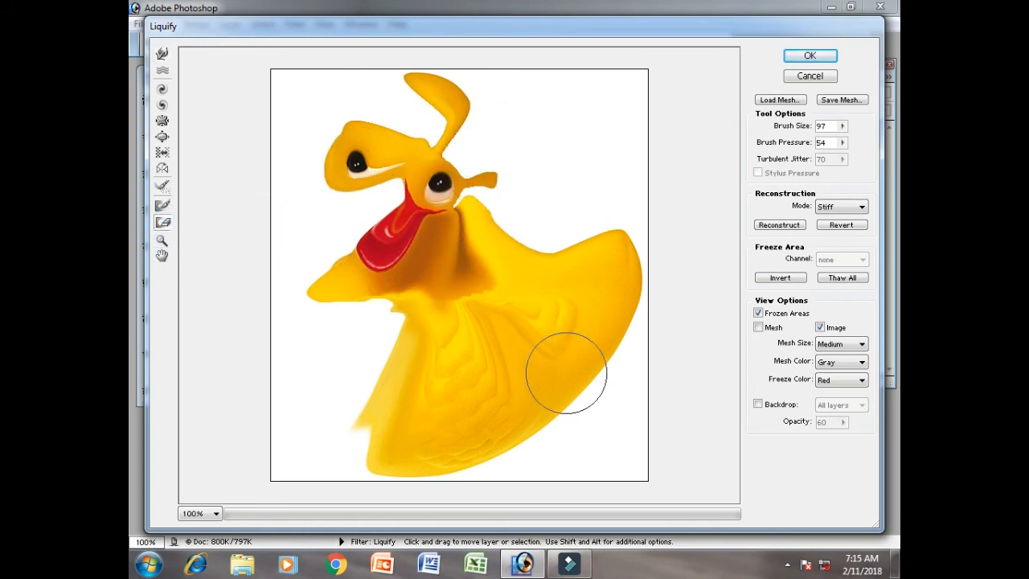
- Revert all distortions on the duck, and zoom in on its head to 400% and back out to 100%
{"action": "left_click", "coordinate": [850, 229]}
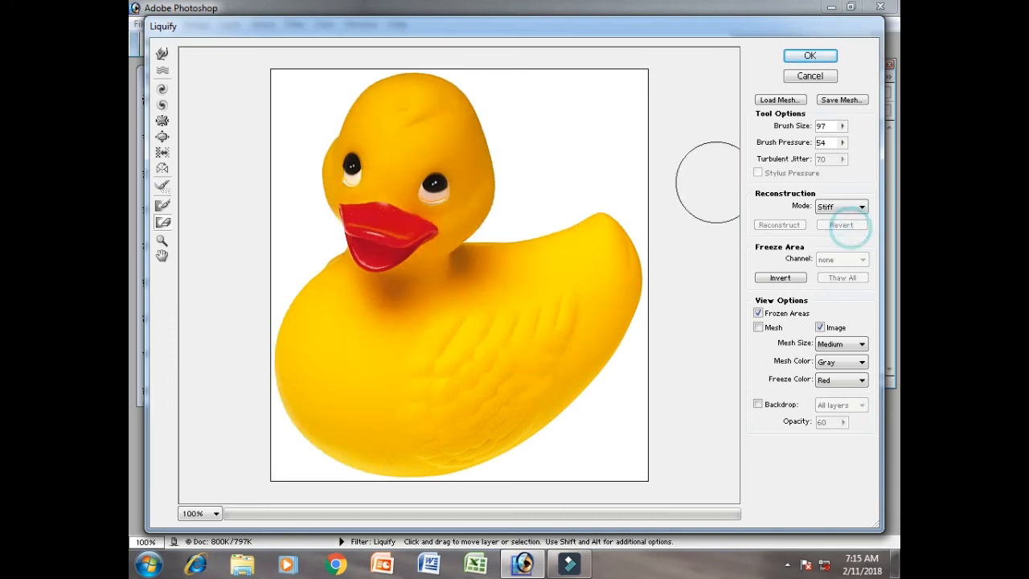
{"action": "left_click", "coordinate": [163, 241]}
{"action": "left_click", "coordinate": [363, 92]}
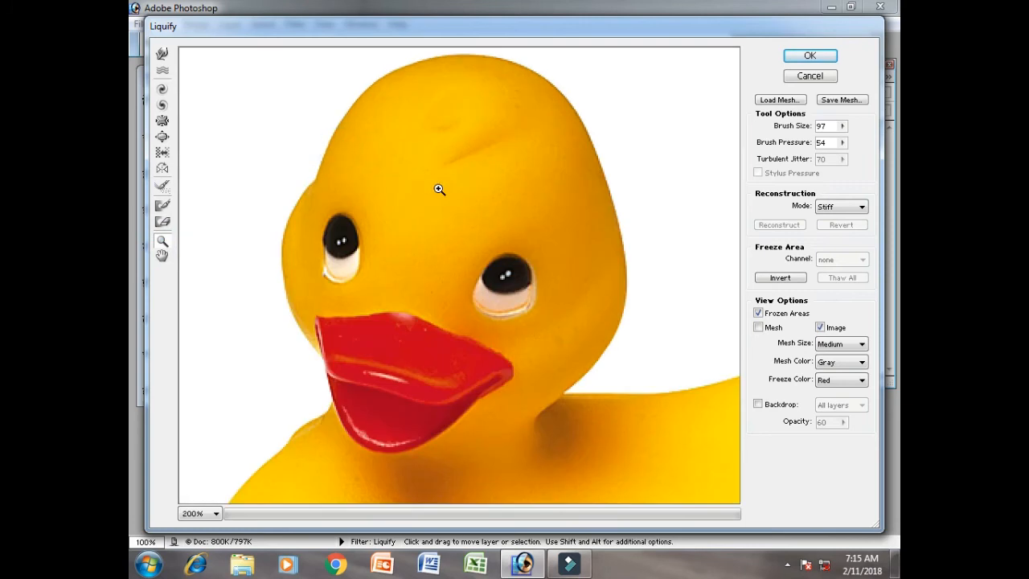
{"action": "left_click", "coordinate": [439, 188]}
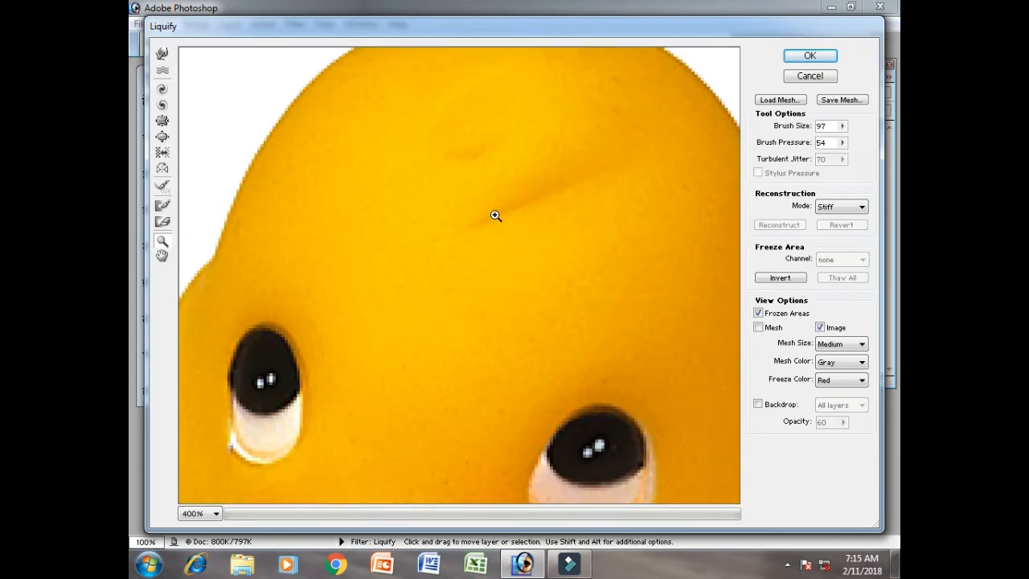
{"action": "left_click", "coordinate": [499, 254], "text": "alt"}
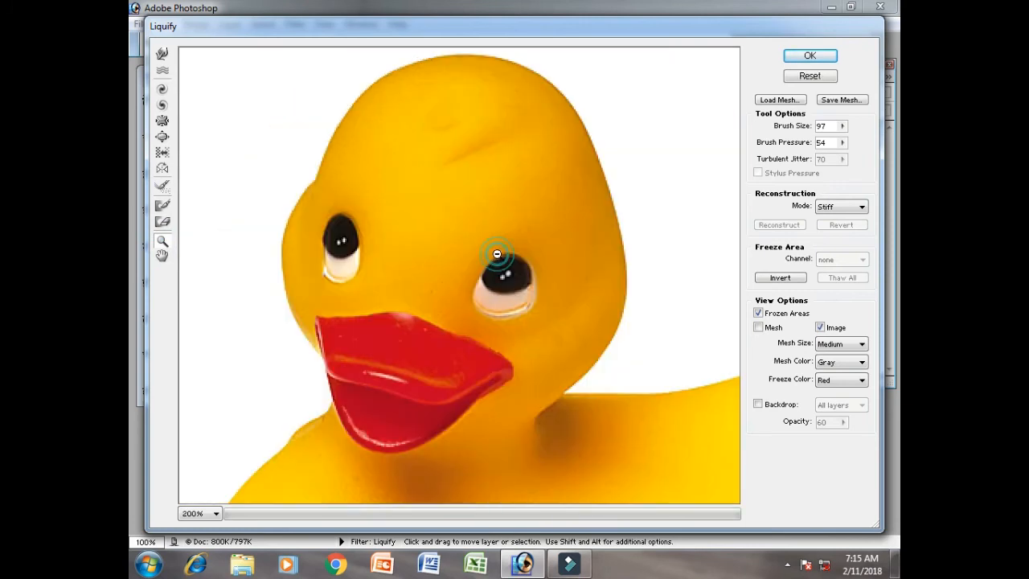
{"action": "left_click", "coordinate": [499, 256], "text": "alt"}
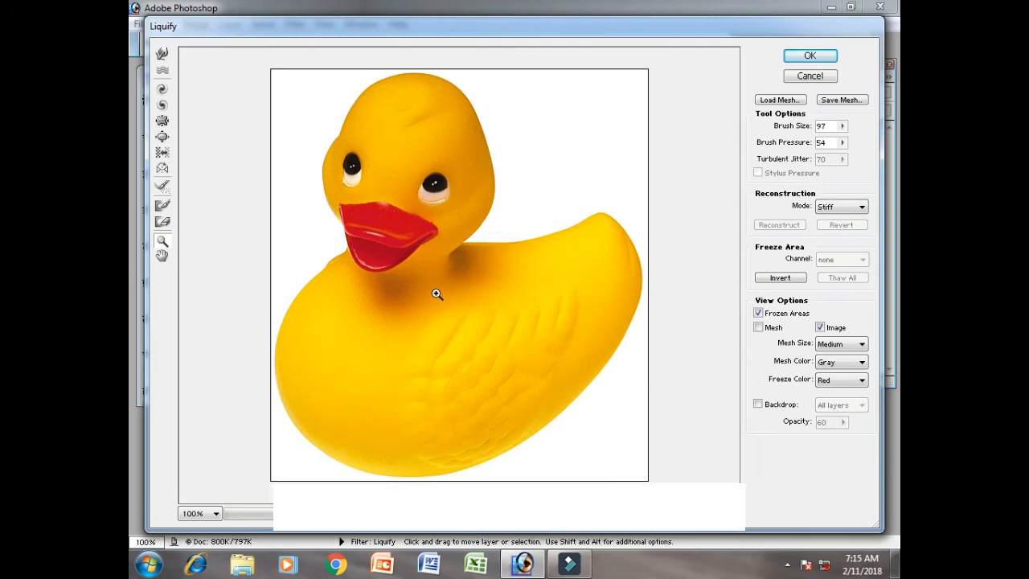
- Magnify the duck's head to 400% and pan down across the body to the wing with the Hand tool
{"action": "left_click", "coordinate": [390, 178]}
{"action": "left_click", "coordinate": [391, 178]}
{"action": "left_click", "coordinate": [162, 256]}
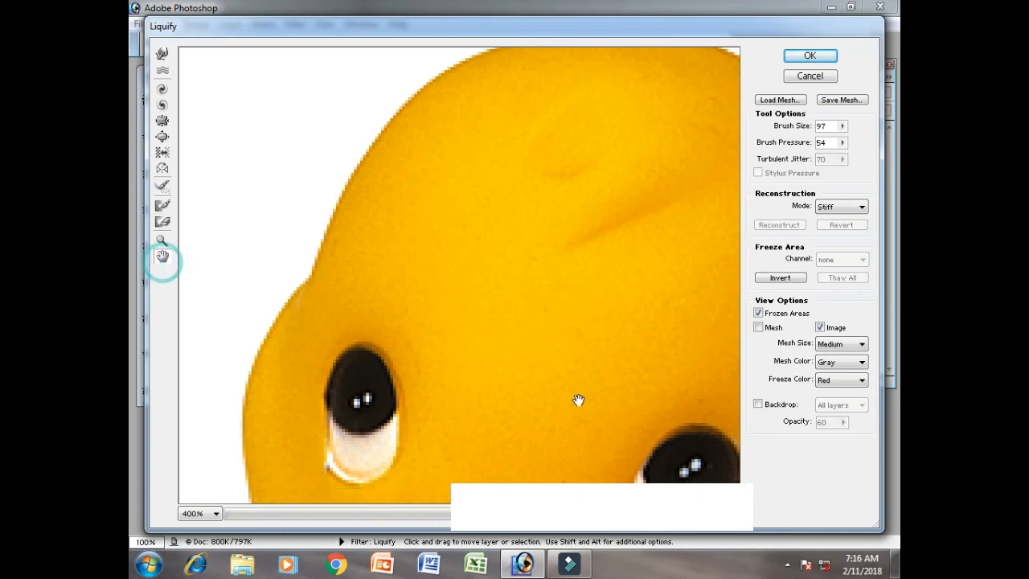
{"action": "left_click_drag", "start_coordinate": [579, 397], "coordinate": [461, 92]}
{"action": "left_click_drag", "start_coordinate": [553, 358], "coordinate": [577, 125]}
{"action": "left_click_drag", "start_coordinate": [566, 395], "coordinate": [528, 128]}
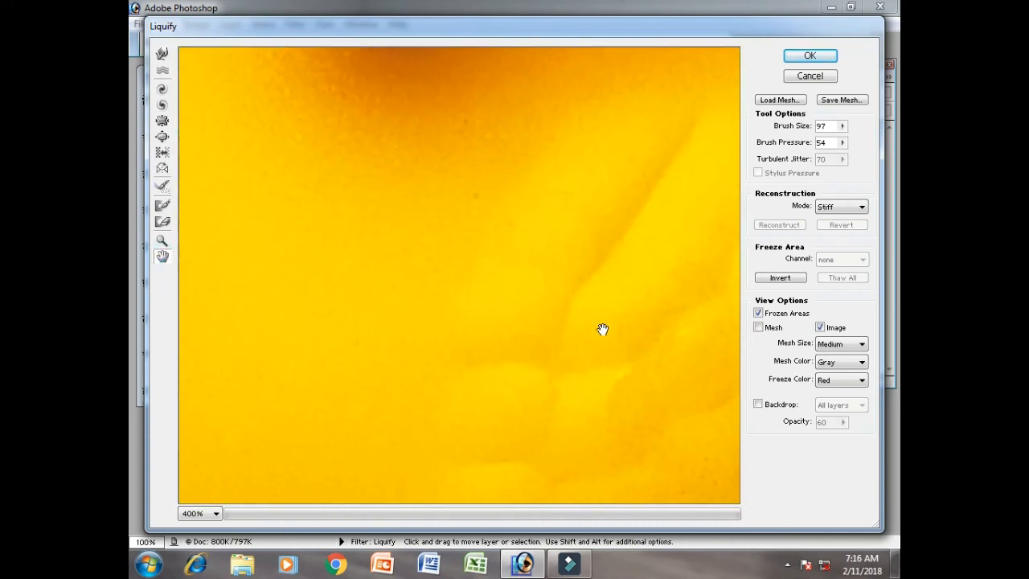
{"action": "left_click_drag", "start_coordinate": [602, 328], "coordinate": [442, 208]}
- Zoom the preview out to 25% and return it to 100% with the Zoom tool
{"action": "left_click", "coordinate": [162, 241]}
{"action": "left_click", "coordinate": [378, 200], "text": "alt"}
{"action": "left_click", "coordinate": [379, 199], "text": "alt"}
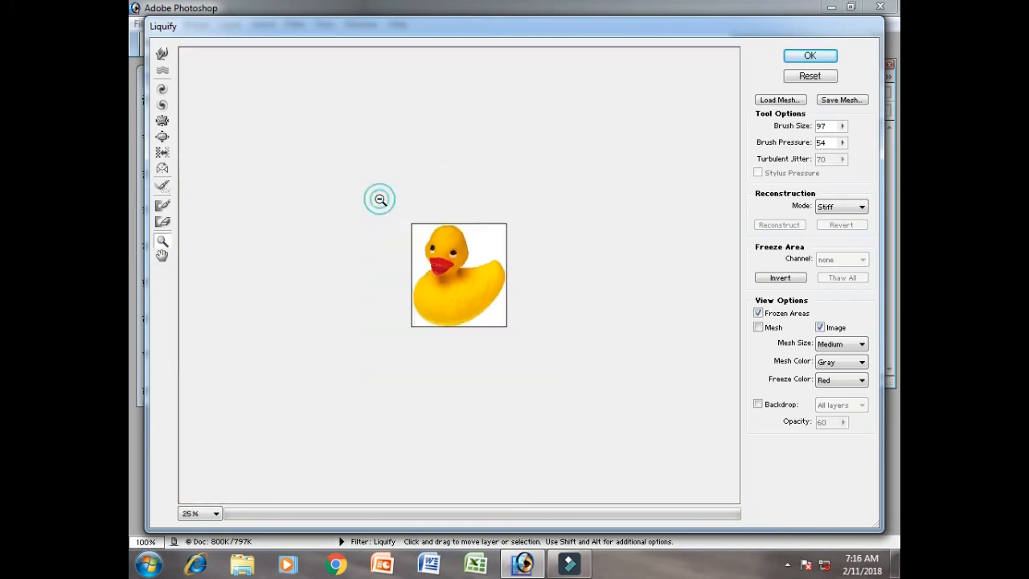
{"action": "left_click", "coordinate": [404, 229]}
{"action": "left_click", "coordinate": [404, 229]}
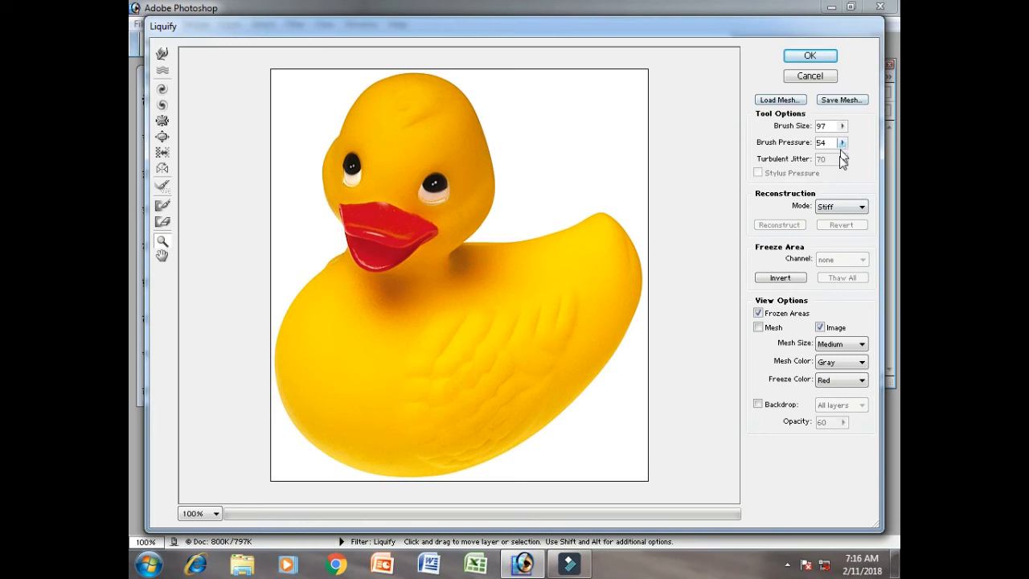
- Look through the mesh view options and mesh loading without changing anything, and cancel the Liquify filter
{"action": "left_click", "coordinate": [835, 345]}
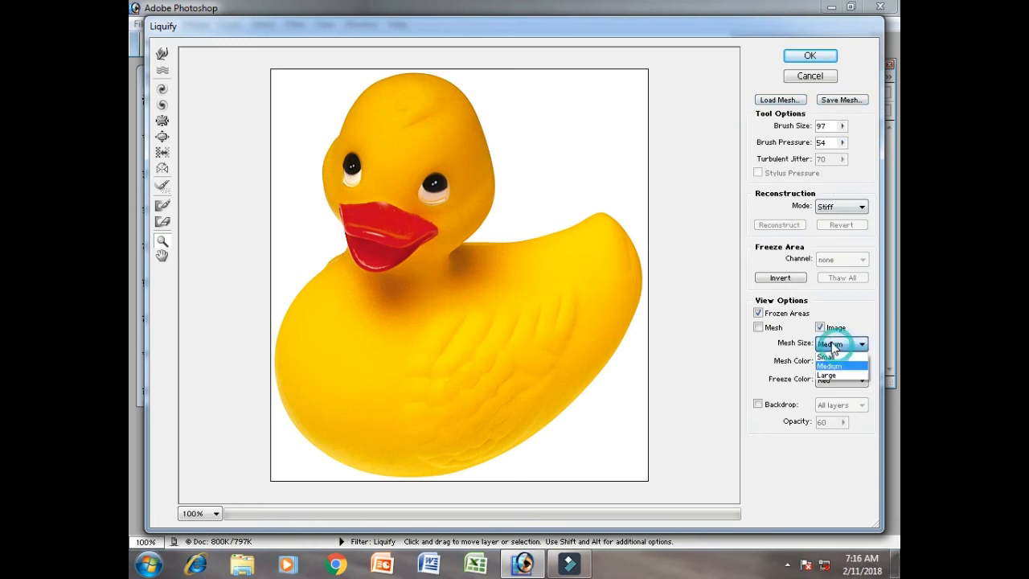
{"action": "left_click", "coordinate": [768, 368]}
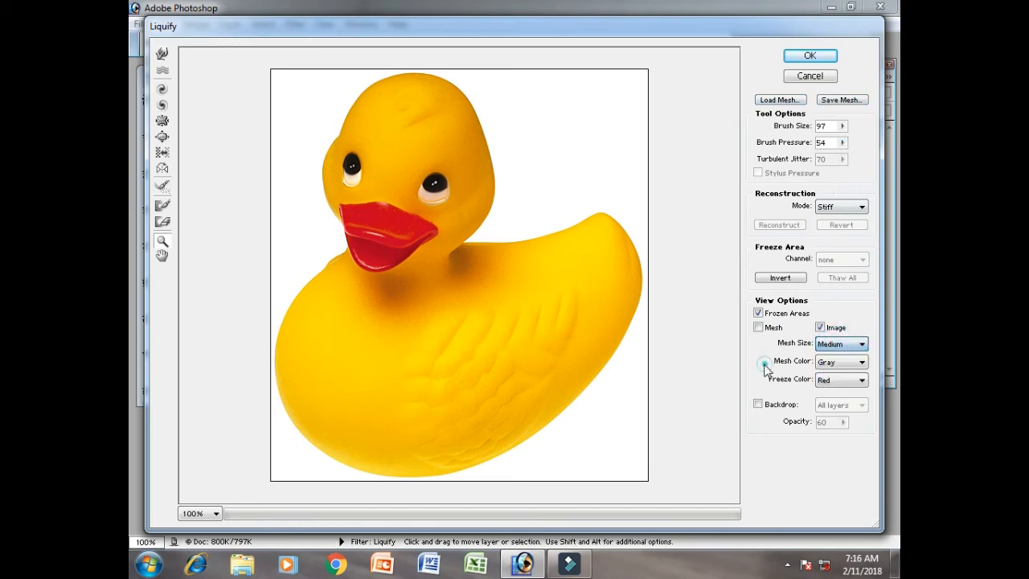
{"action": "left_click", "coordinate": [786, 101]}
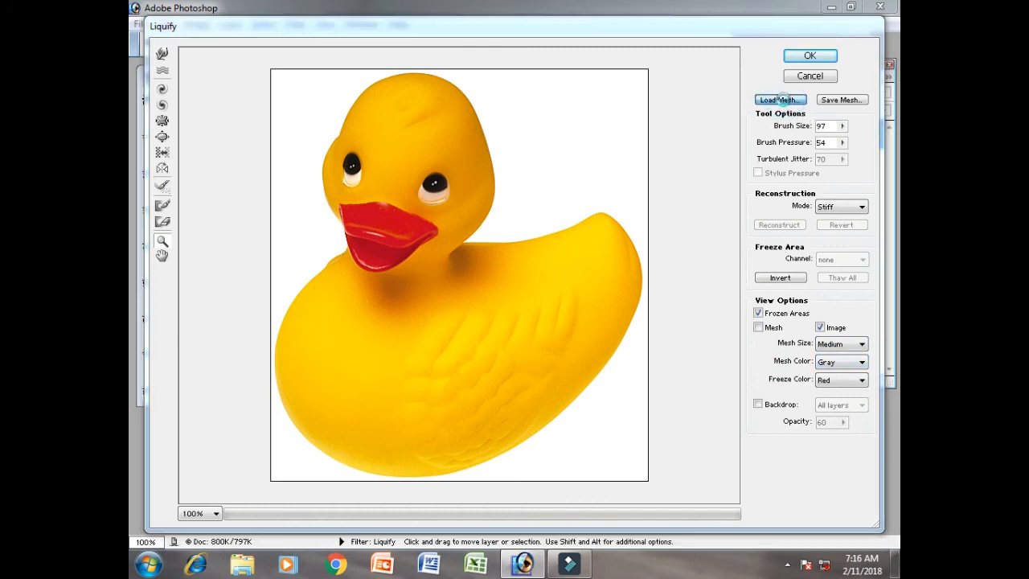
{"action": "left_click", "coordinate": [568, 375]}
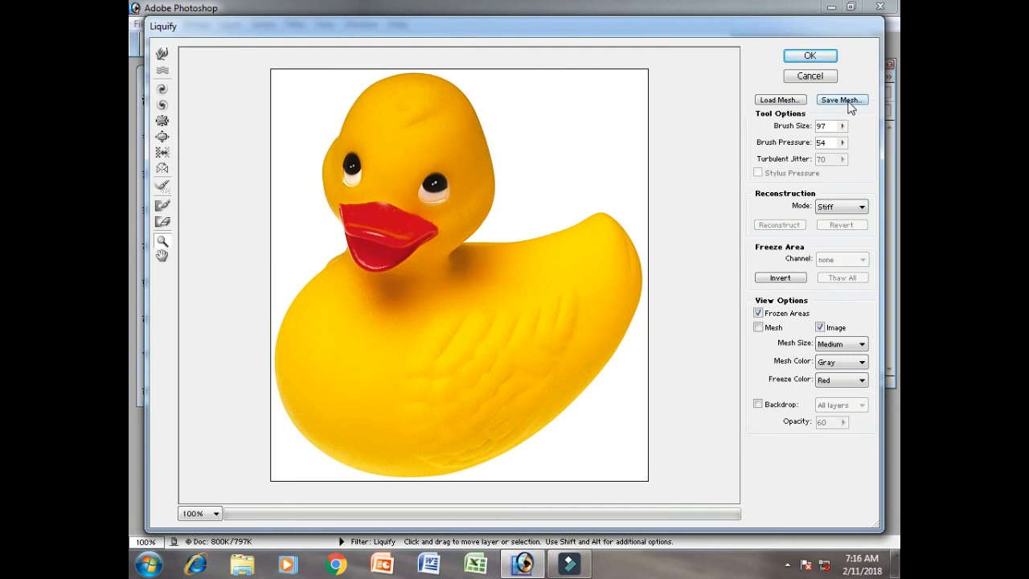
{"action": "left_click", "coordinate": [811, 77]}
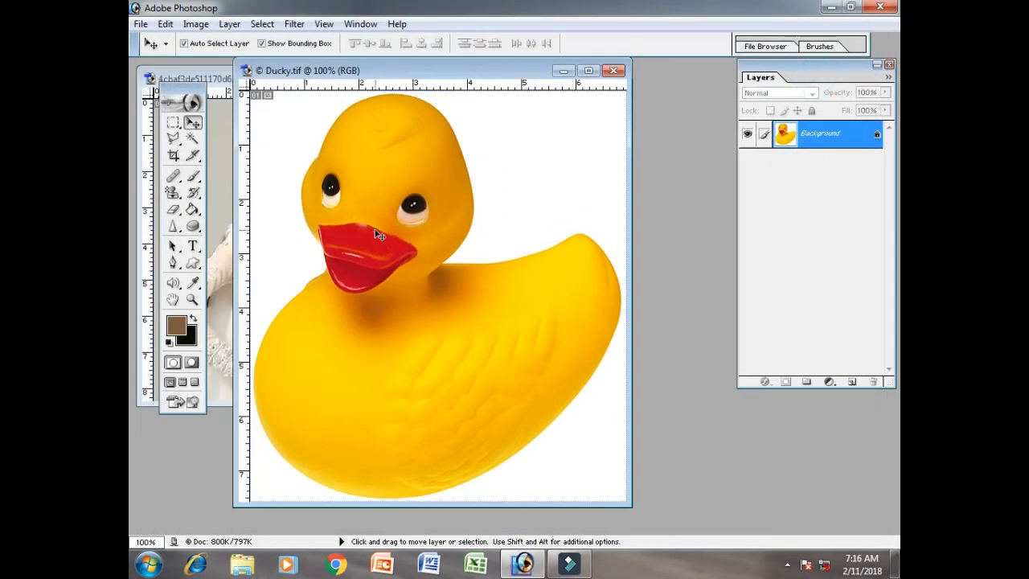
- Close Ducky.tif and open the maximized portrait image in the Liquify filter
{"action": "left_click", "coordinate": [613, 71]}
{"action": "left_click", "coordinate": [416, 79]}
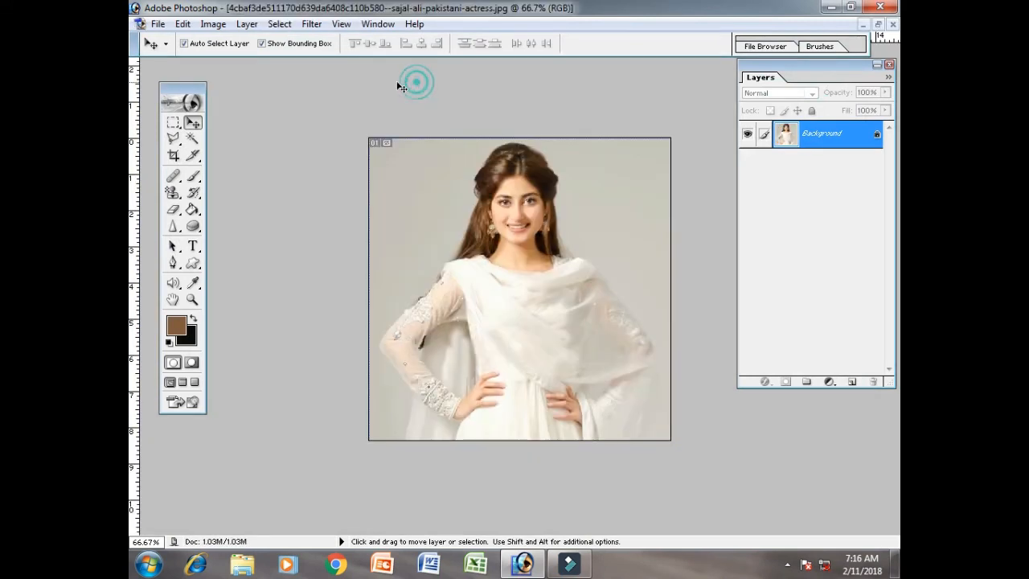
{"action": "left_click", "coordinate": [310, 24]}
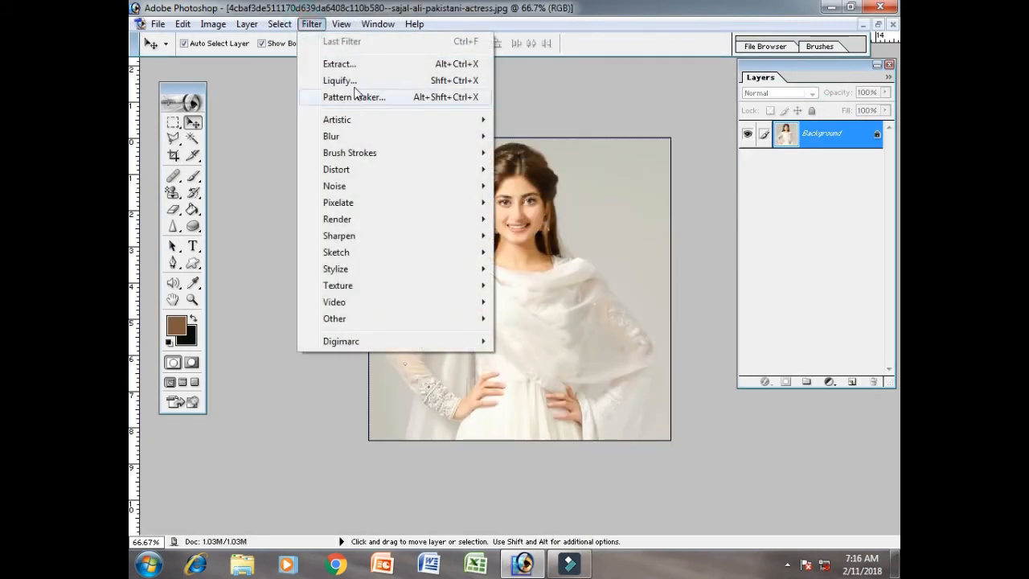
{"action": "left_click", "coordinate": [341, 82]}
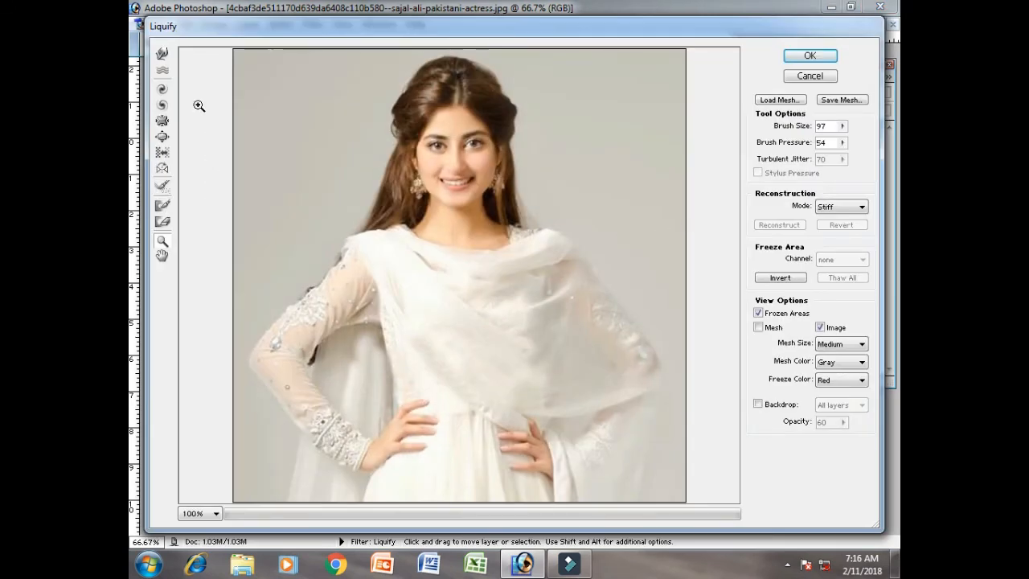
- Push the woman's hair inward on both sides of her head with the Warp tool
{"action": "left_click", "coordinate": [163, 55]}
{"action": "left_click", "coordinate": [321, 203]}
{"action": "mouse_move", "coordinate": [327, 202]}
{"action": "left_mouse_down"}
{"action": "mouse_move", "coordinate": [337, 179]}
{"action": "mouse_move", "coordinate": [352, 187]}
{"action": "mouse_move", "coordinate": [369, 161]}
{"action": "mouse_move", "coordinate": [367, 187]}
{"action": "mouse_move", "coordinate": [375, 104]}
{"action": "left_mouse_up"}
{"action": "left_click_drag", "start_coordinate": [568, 102], "coordinate": [534, 94]}
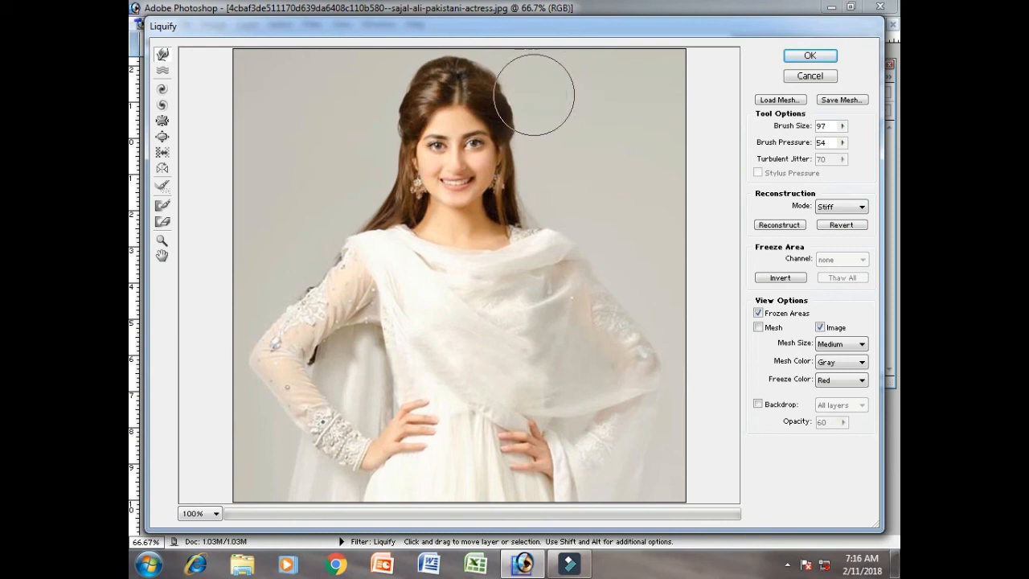
{"action": "left_click", "coordinate": [551, 131]}
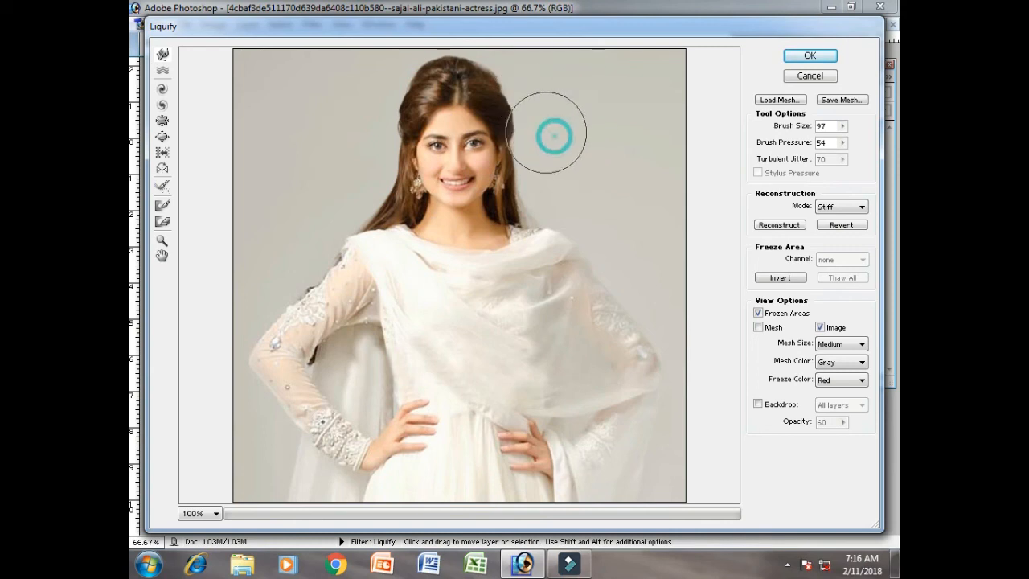
{"action": "left_click", "coordinate": [552, 185]}
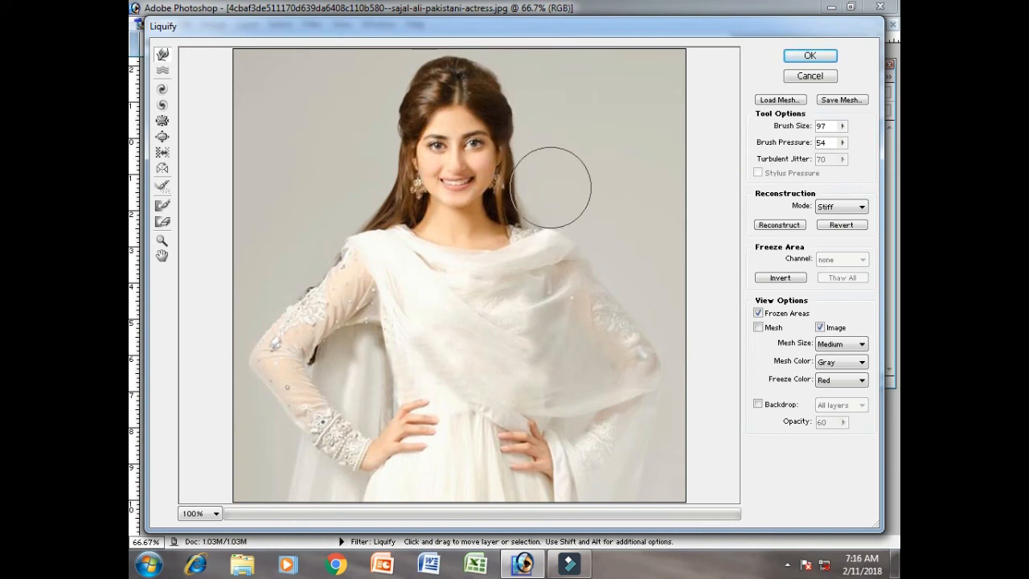
- Set the Warp brush size to 55 and push in the hair ends above the shoulder at the image's right
{"action": "left_click", "coordinate": [841, 127]}
{"action": "left_click_drag", "start_coordinate": [804, 143], "coordinate": [802, 143]}
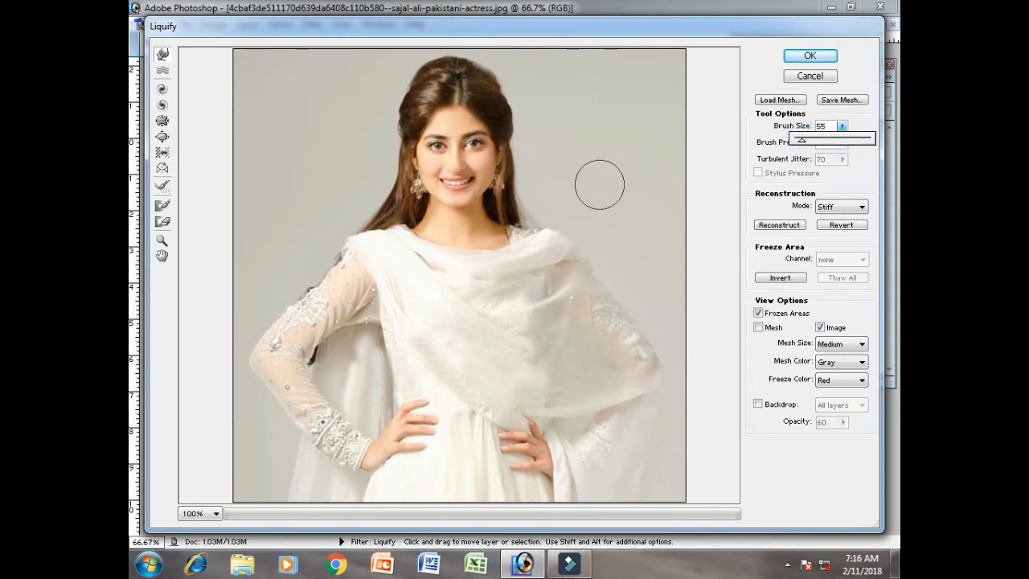
{"action": "left_click", "coordinate": [533, 200]}
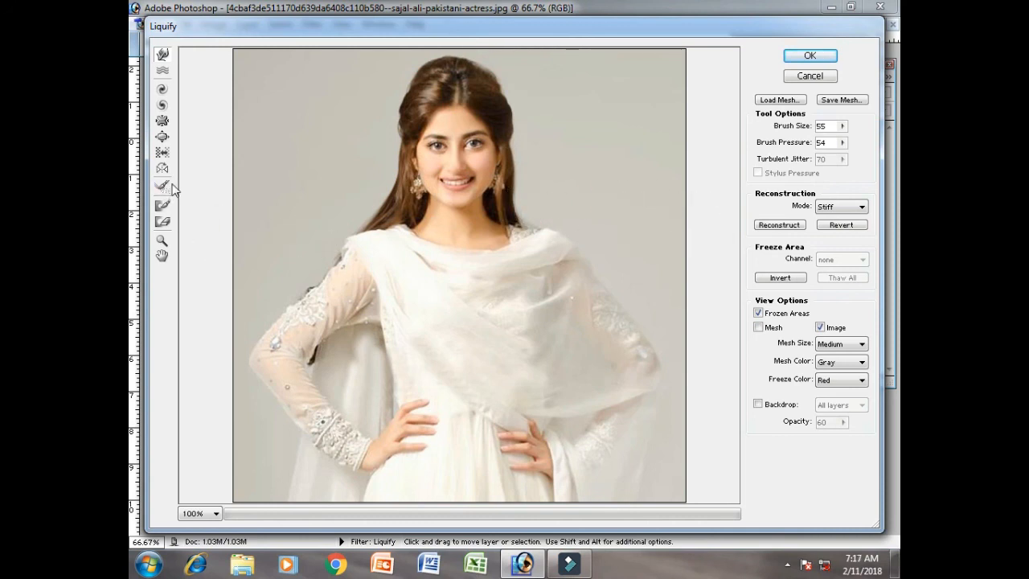
- Shrink the woman's smiling mouth with the Pucker tool, reducing the brush size to 24
{"action": "left_click_drag", "start_coordinate": [368, 94], "coordinate": [616, 238]}
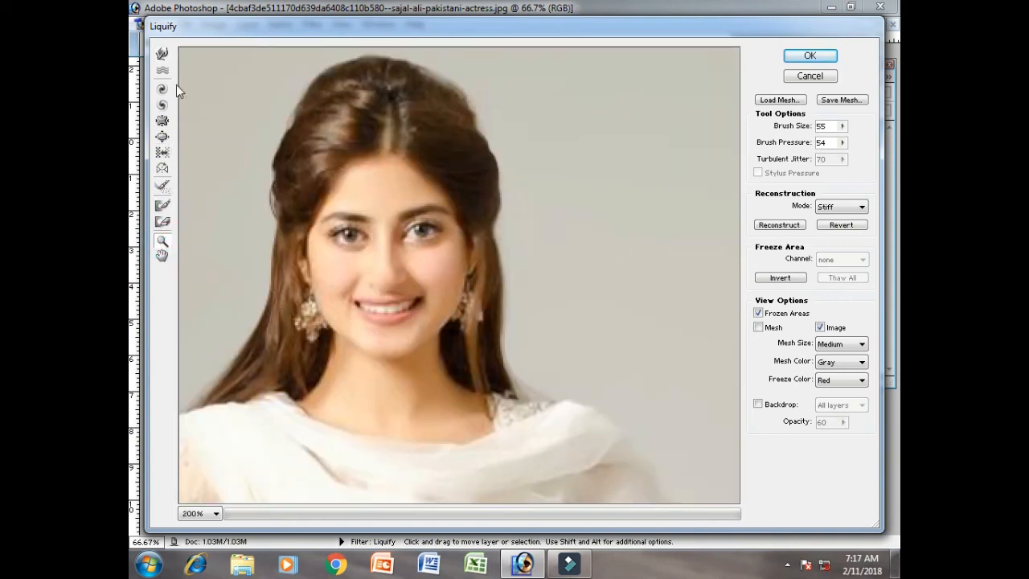
{"action": "left_click", "coordinate": [162, 121]}
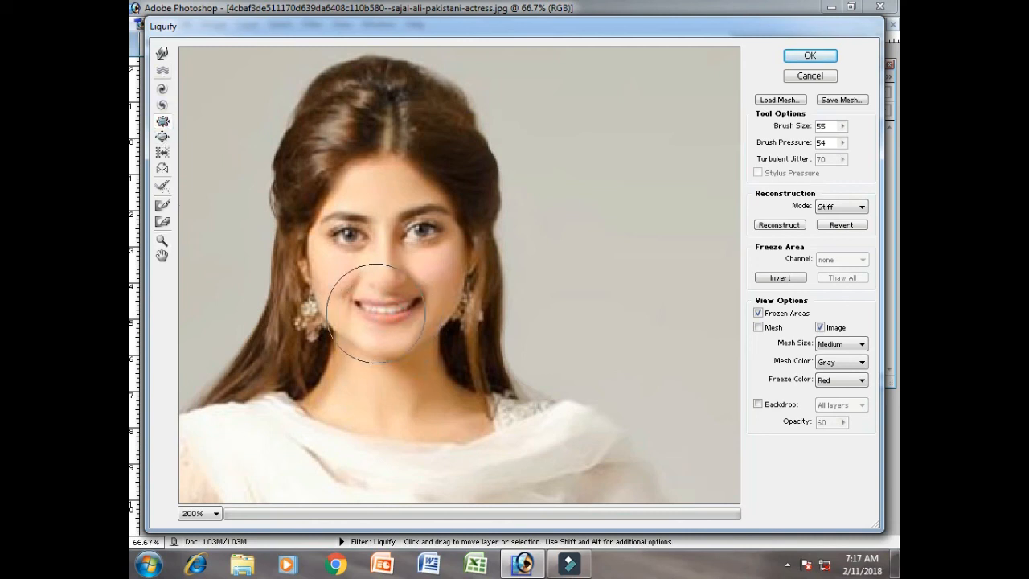
{"action": "left_click", "coordinate": [372, 310]}
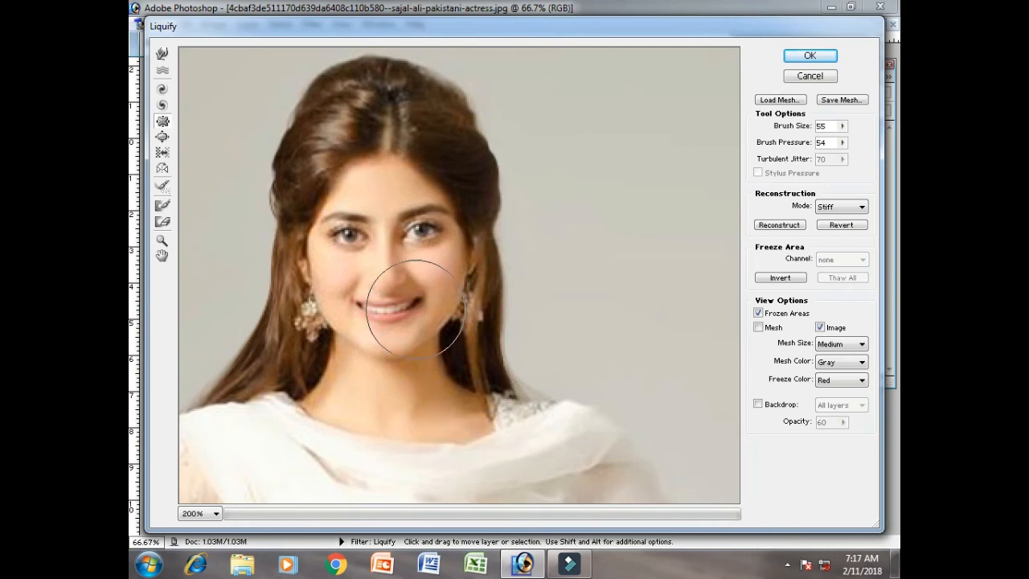
{"action": "left_click", "coordinate": [840, 126]}
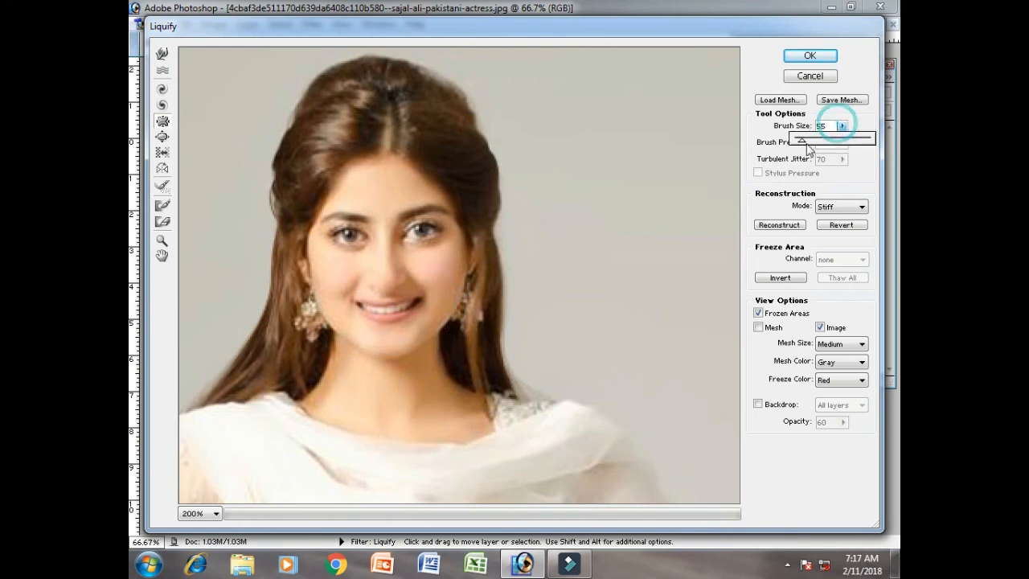
{"action": "left_click_drag", "start_coordinate": [800, 145], "coordinate": [797, 143]}
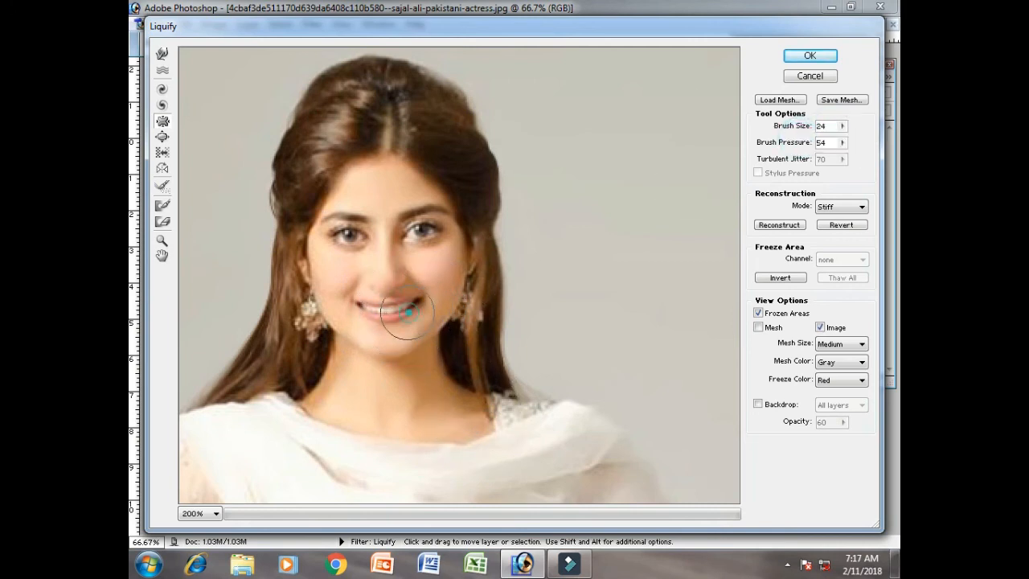
{"action": "left_click_drag", "start_coordinate": [391, 306], "coordinate": [364, 308]}
{"action": "left_click", "coordinate": [362, 306]}
{"action": "left_click", "coordinate": [393, 309]}
{"action": "left_click", "coordinate": [386, 306]}
{"action": "left_click", "coordinate": [372, 306]}
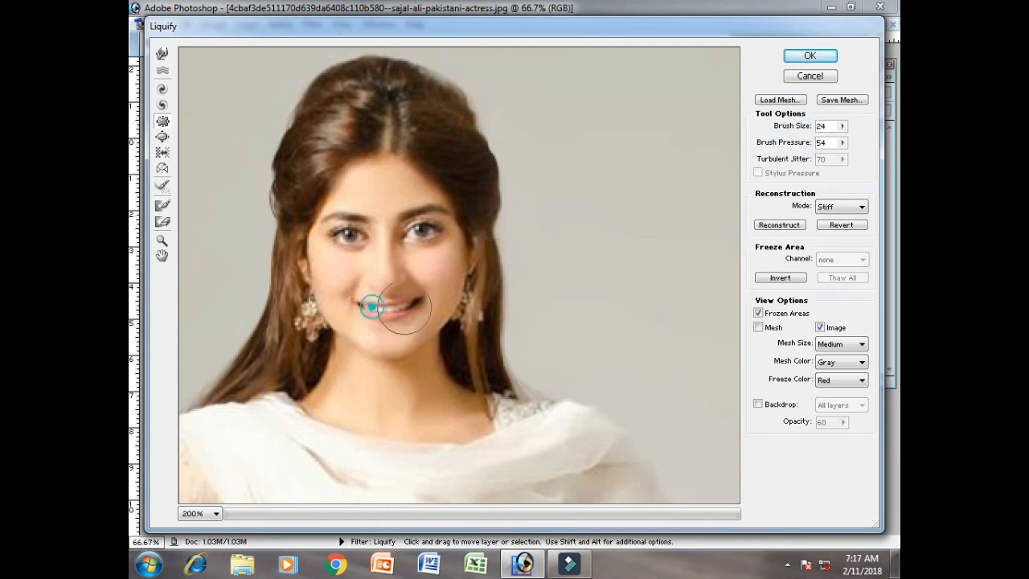
- Set the Warp brush size to 61 and push in the hanging veil's lower edge at the image's left
{"action": "left_click", "coordinate": [162, 241]}
{"action": "left_click", "coordinate": [306, 209], "text": "alt"}
{"action": "left_click", "coordinate": [305, 207], "text": "alt"}
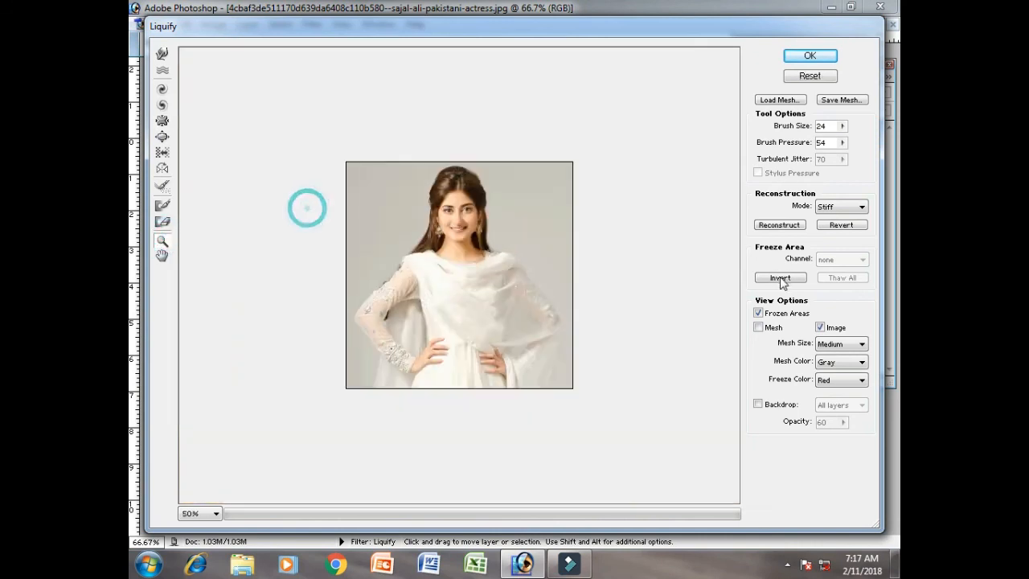
{"action": "left_click_drag", "start_coordinate": [298, 115], "coordinate": [693, 402]}
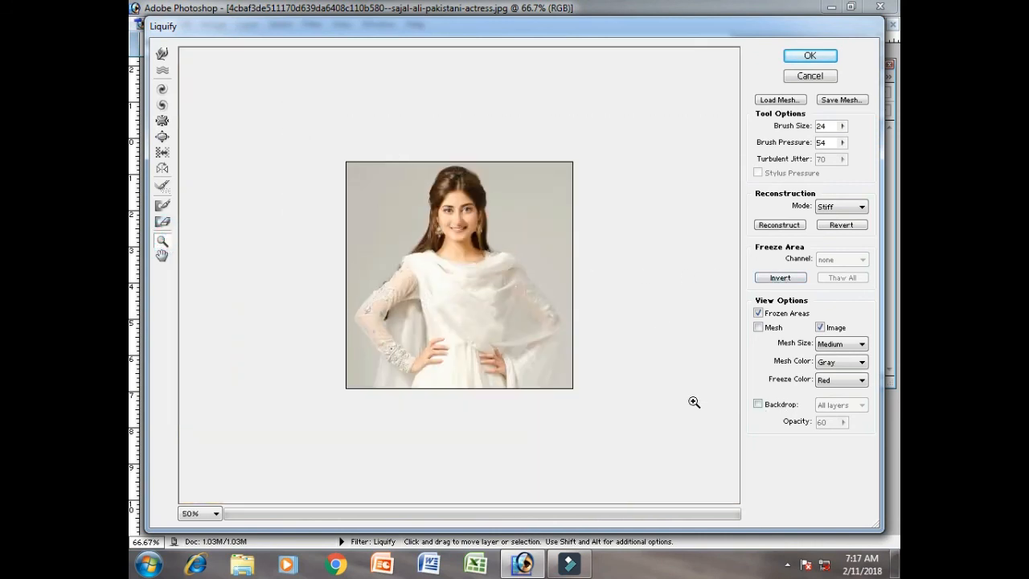
{"action": "left_click", "coordinate": [424, 241]}
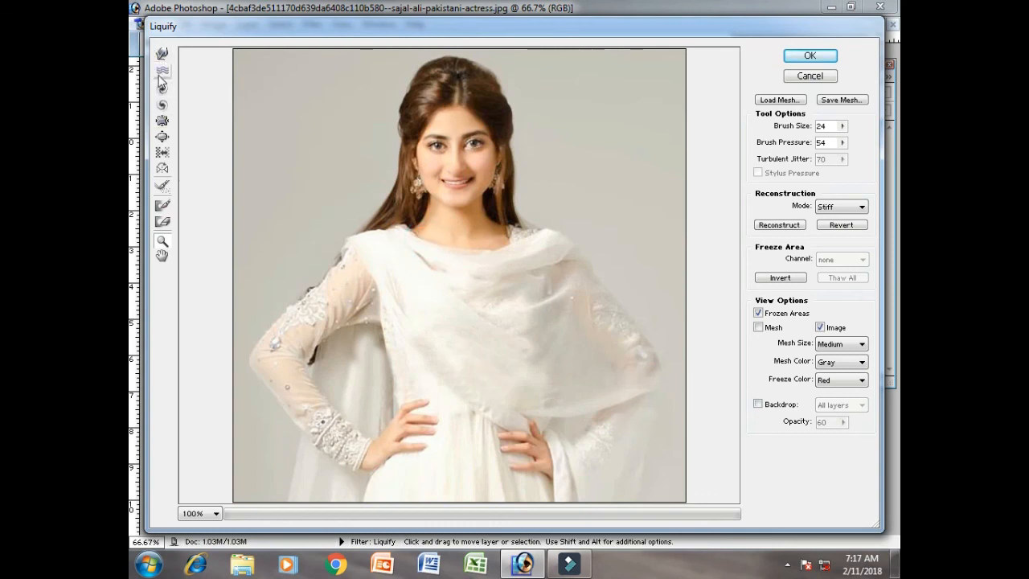
{"action": "left_click", "coordinate": [162, 56]}
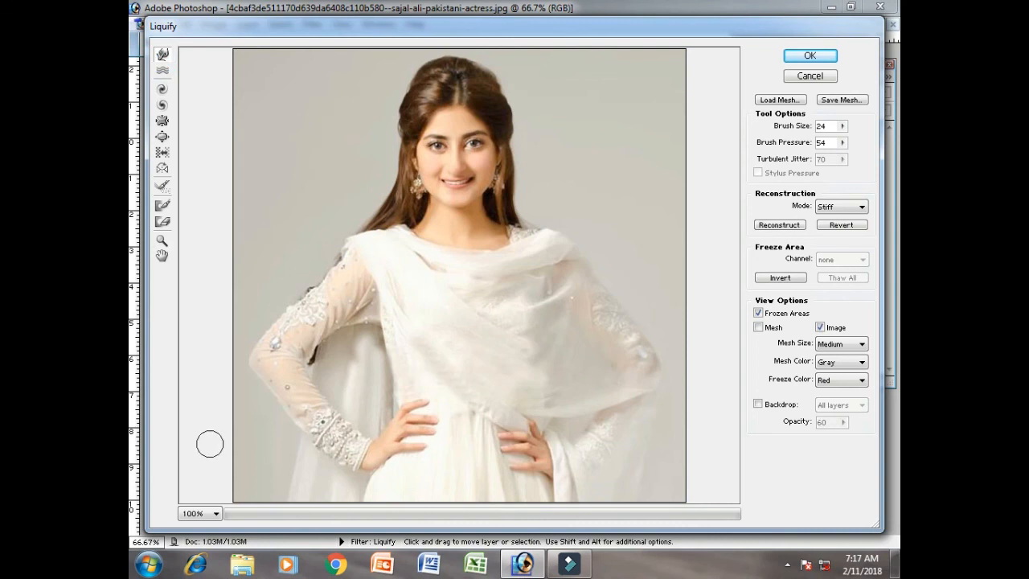
{"action": "left_click", "coordinate": [843, 126]}
{"action": "left_click_drag", "start_coordinate": [797, 141], "coordinate": [814, 142]}
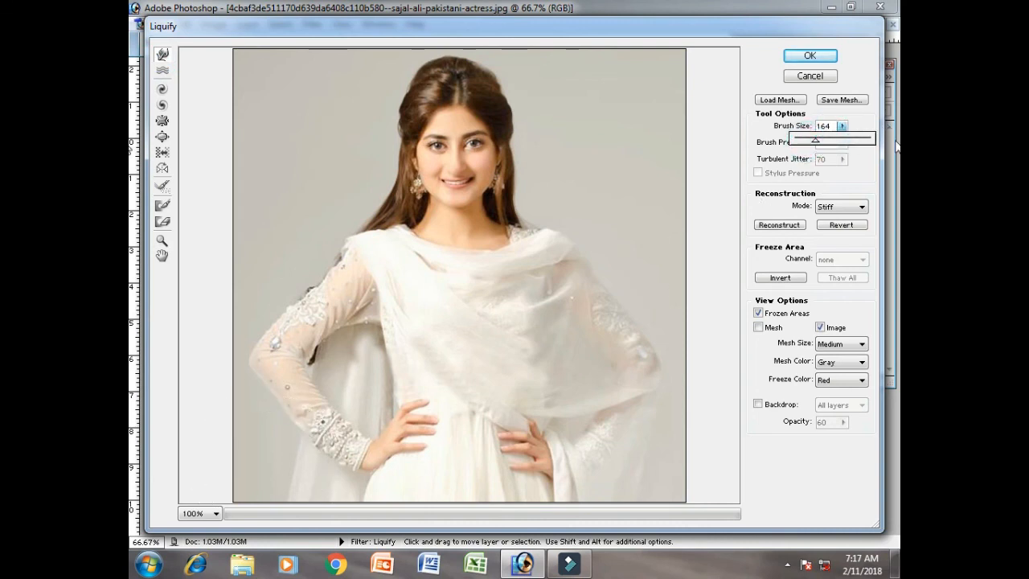
{"action": "left_click_drag", "start_coordinate": [814, 145], "coordinate": [800, 143]}
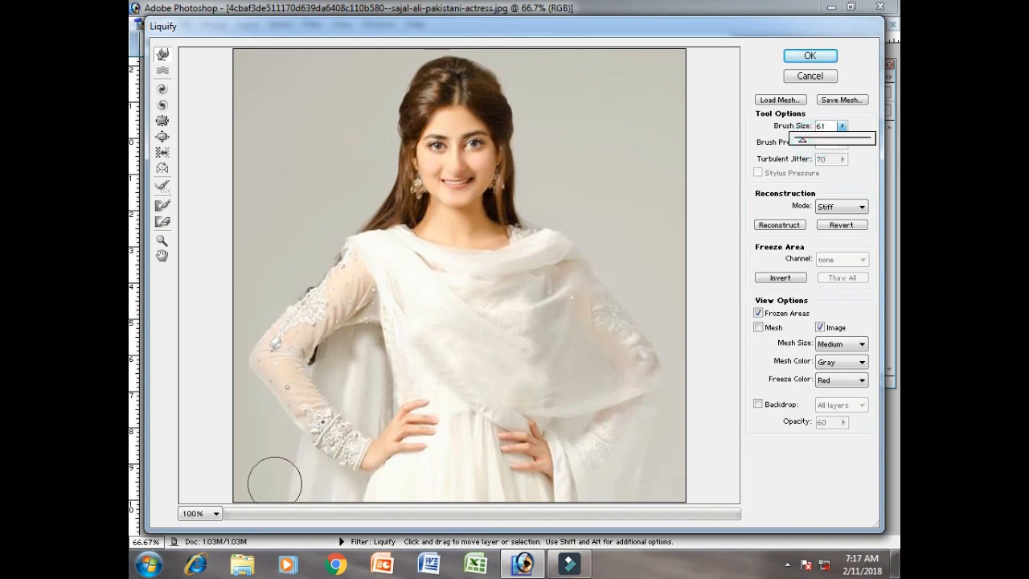
{"action": "mouse_move", "coordinate": [281, 487]}
{"action": "left_mouse_down"}
{"action": "mouse_move", "coordinate": [291, 484]}
{"action": "mouse_move", "coordinate": [289, 450]}
{"action": "left_mouse_up"}
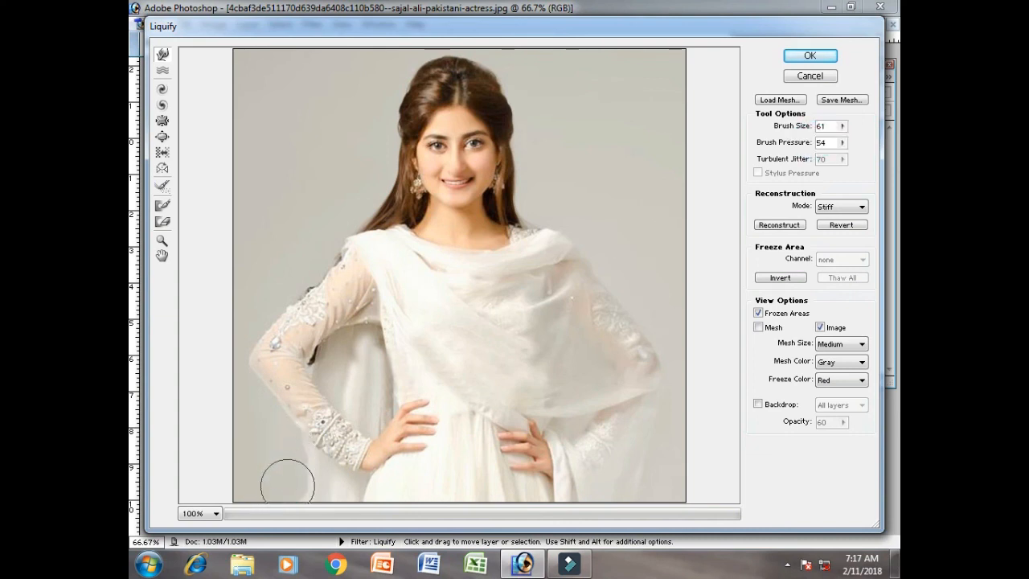
{"action": "left_click_drag", "start_coordinate": [304, 499], "coordinate": [299, 464]}
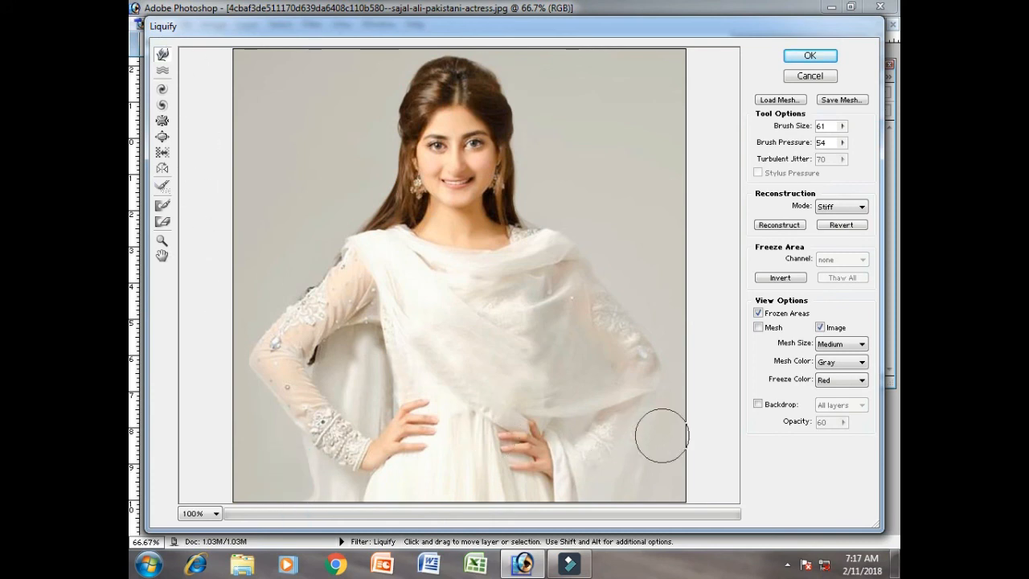
- Push in the veil's outer edge below the elbow at the image's right, and cancel the Liquify filter
{"action": "left_click_drag", "start_coordinate": [657, 485], "coordinate": [648, 485]}
{"action": "left_click", "coordinate": [659, 474]}
{"action": "left_click", "coordinate": [657, 448]}
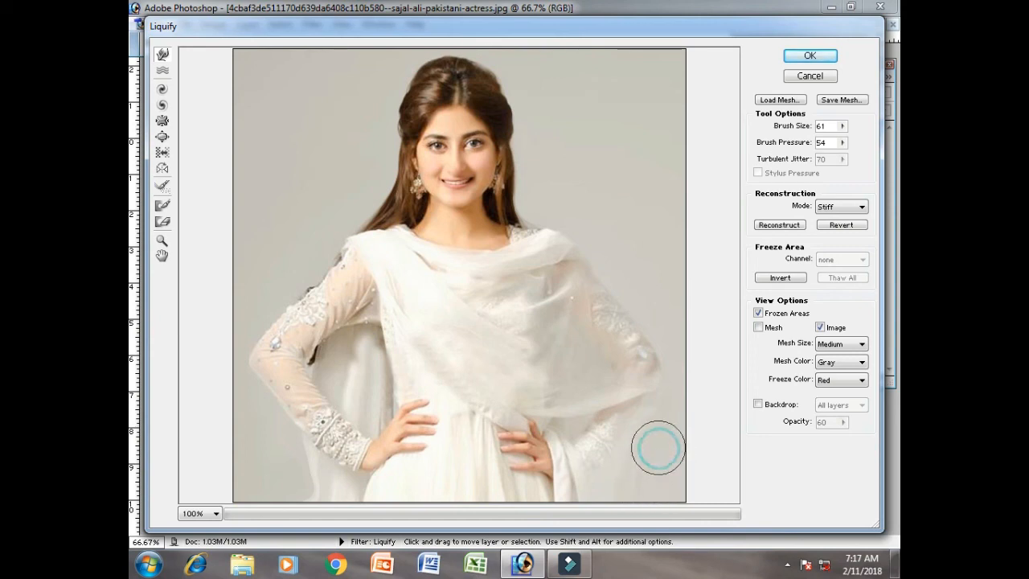
{"action": "left_click", "coordinate": [669, 359]}
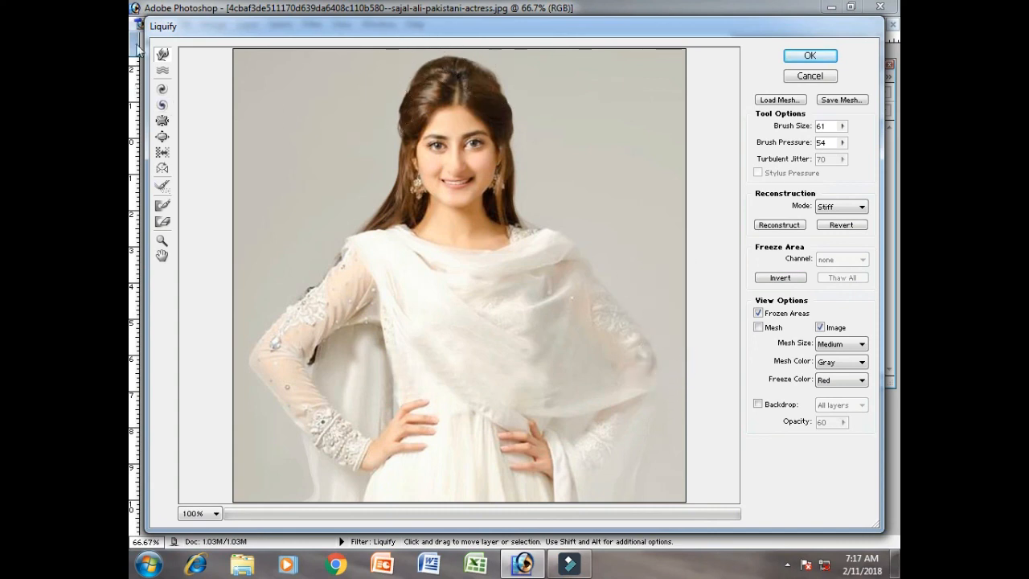
{"action": "left_click", "coordinate": [806, 77]}
{"action": "left_click", "coordinate": [312, 24]}
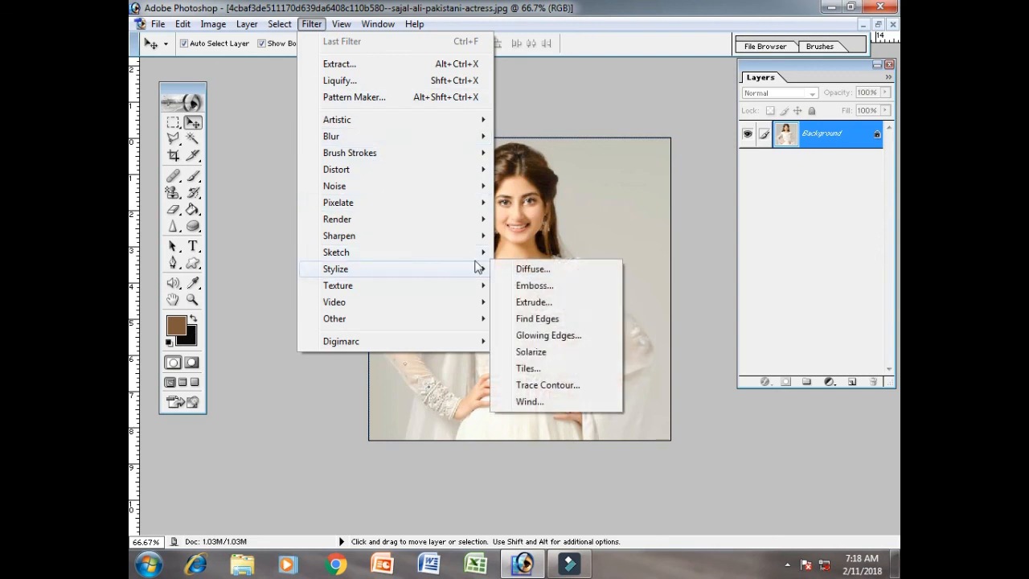
{"action": "left_click", "coordinate": [595, 67]}
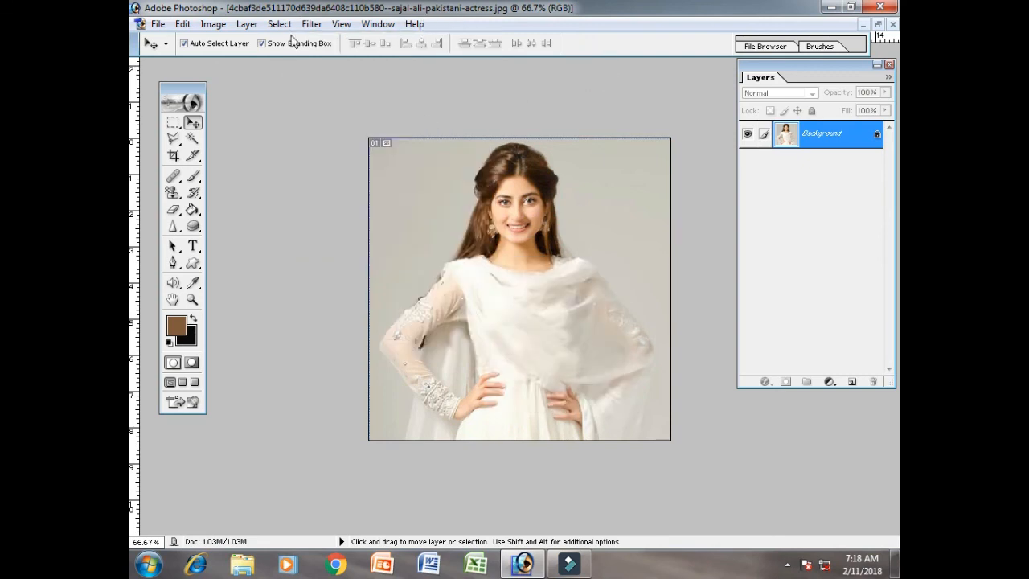